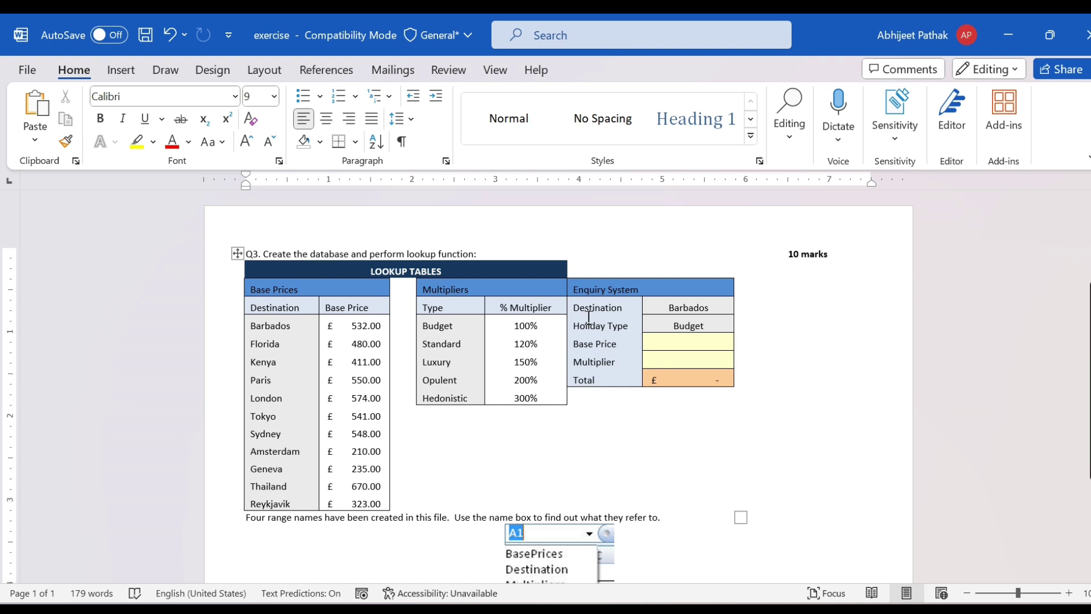
- Read through the Word lookup exercise, then switch to the 17dec VLOOKUP workbook
scroll(585, 313, down, 3)
scroll(584, 391, up, 3)
scroll(400, 248, down, 1)
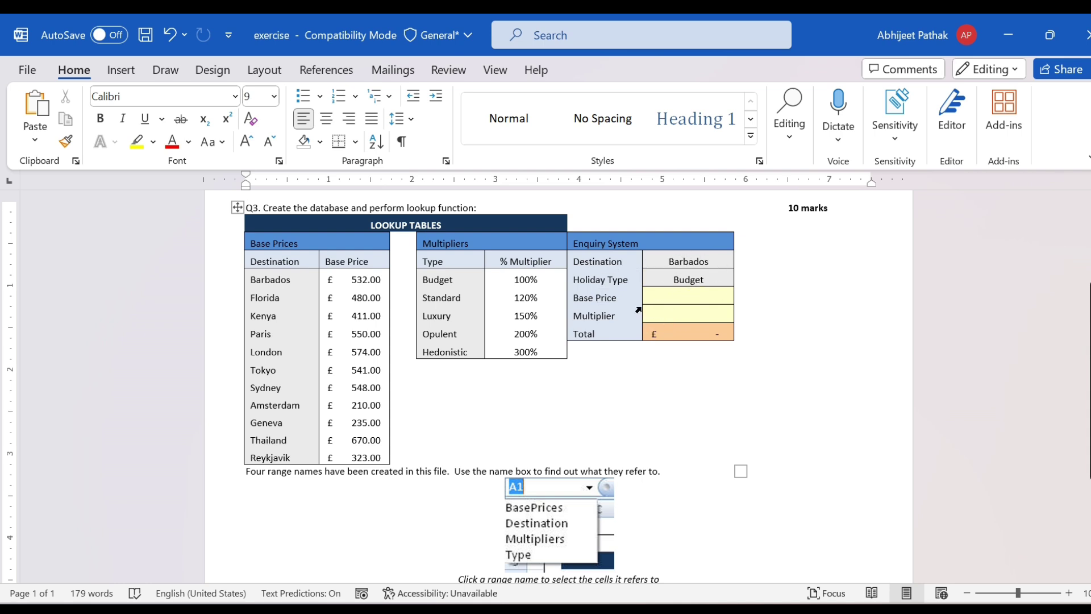
scroll(1036, 262, down, 1)
scroll(1036, 263, down, 2)
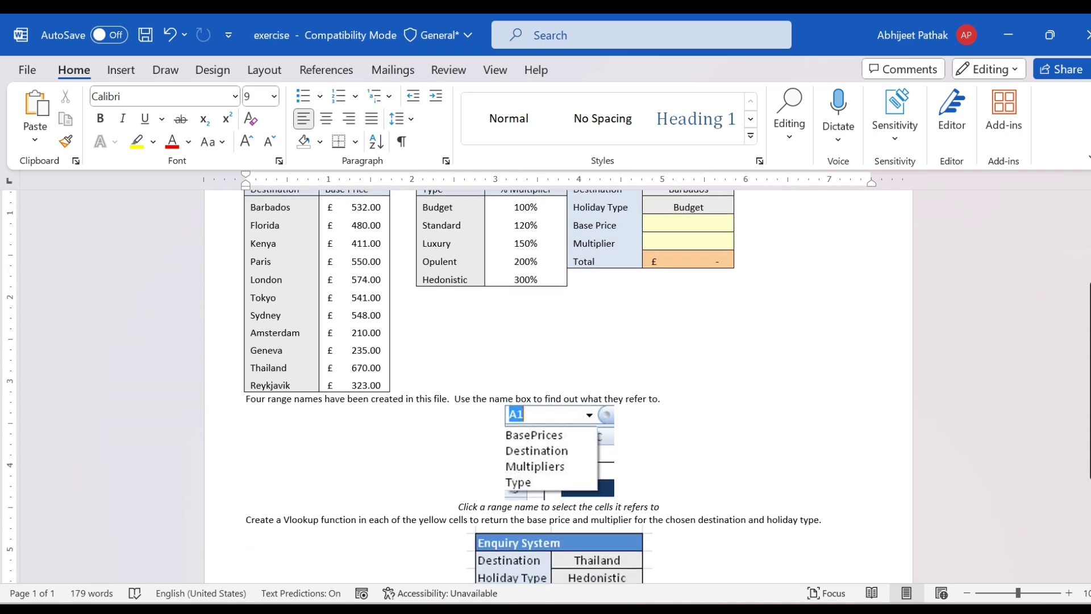
scroll(1035, 262, down, 1)
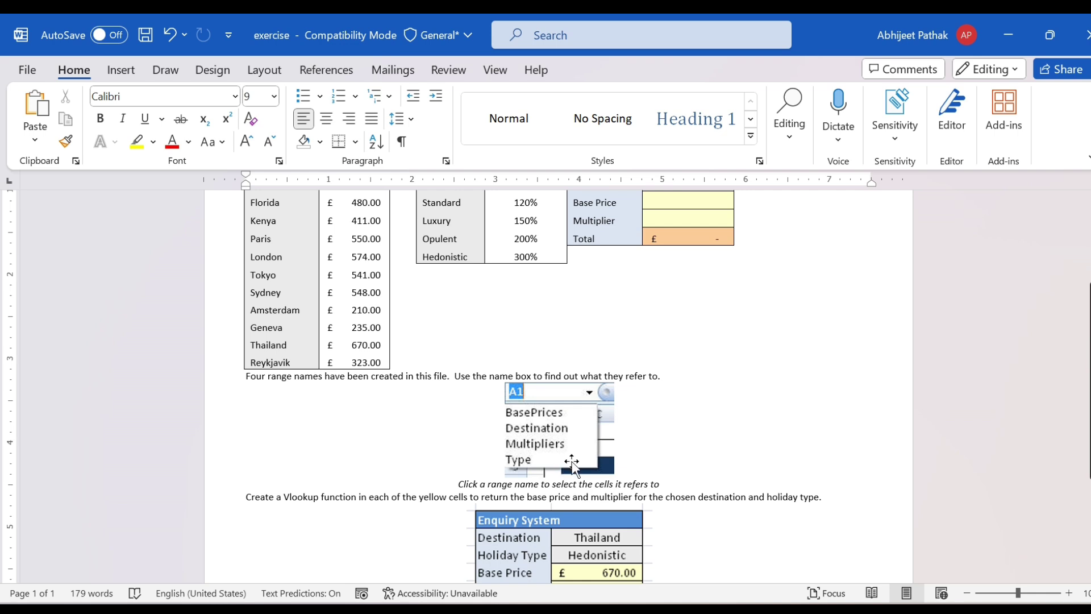
scroll(797, 433, down, 2)
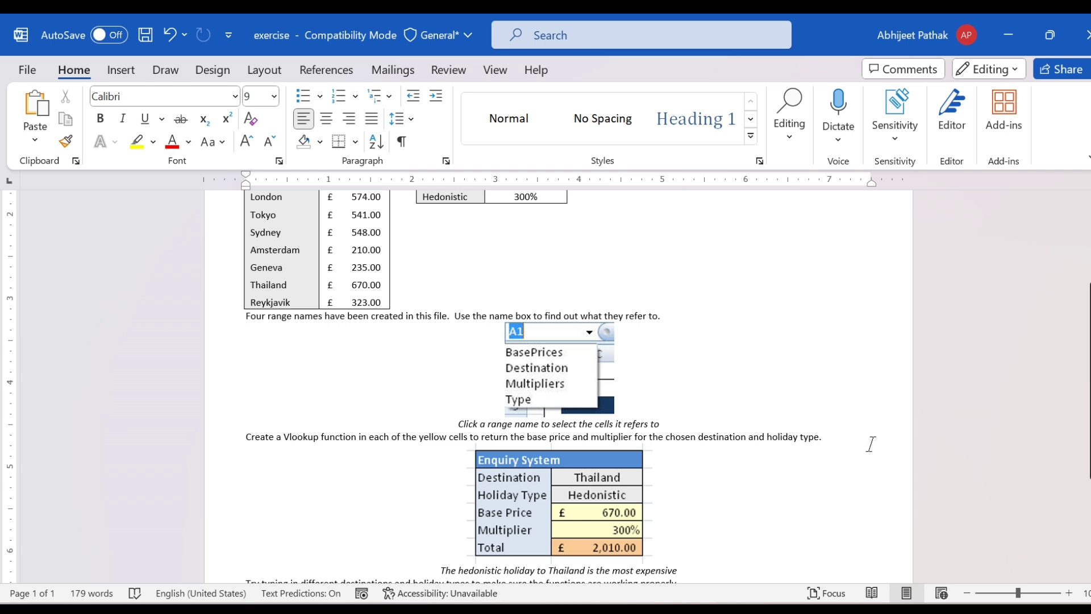
scroll(839, 432, up, 4)
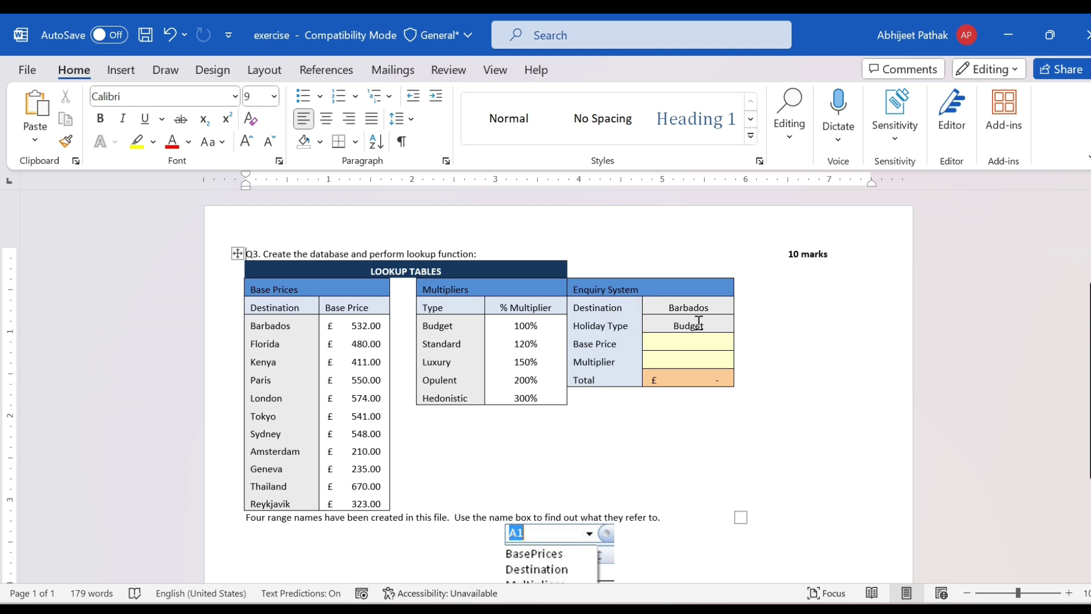
scroll(673, 400, down, 4)
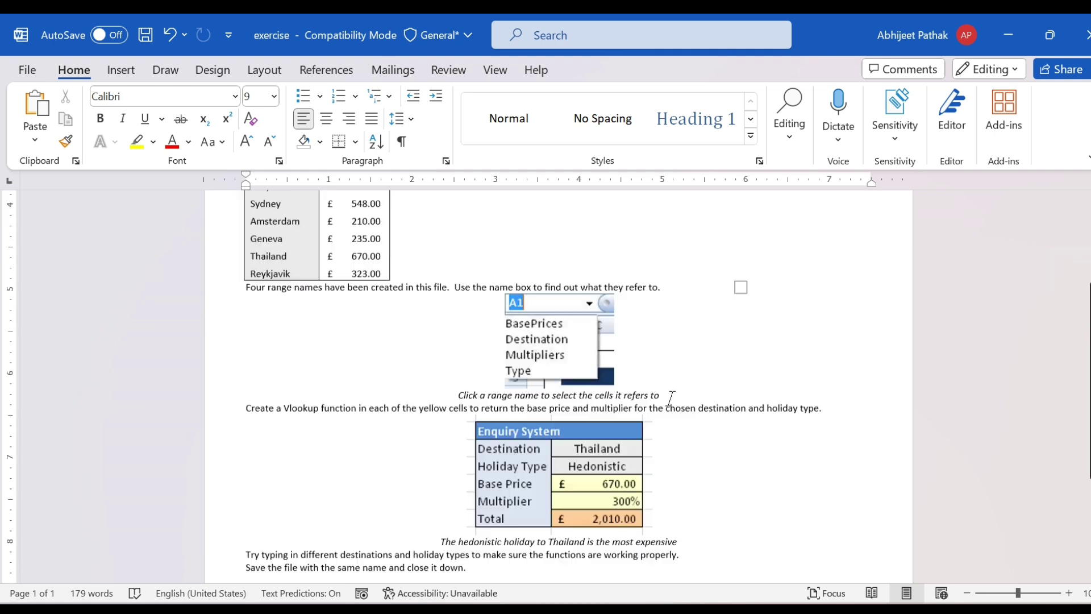
scroll(611, 406, down, 3)
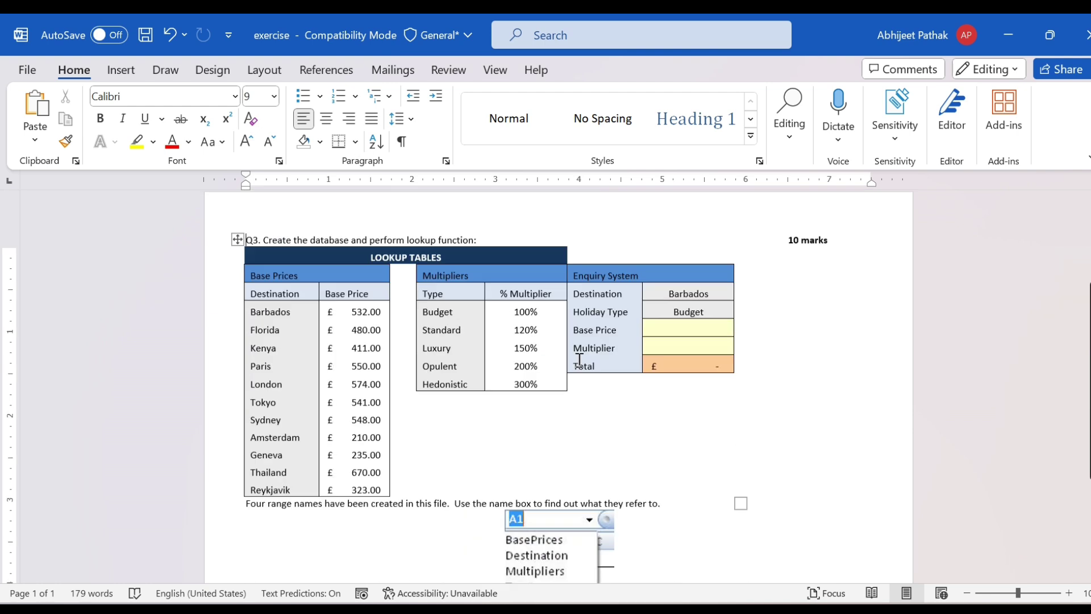
scroll(630, 375, up, 5)
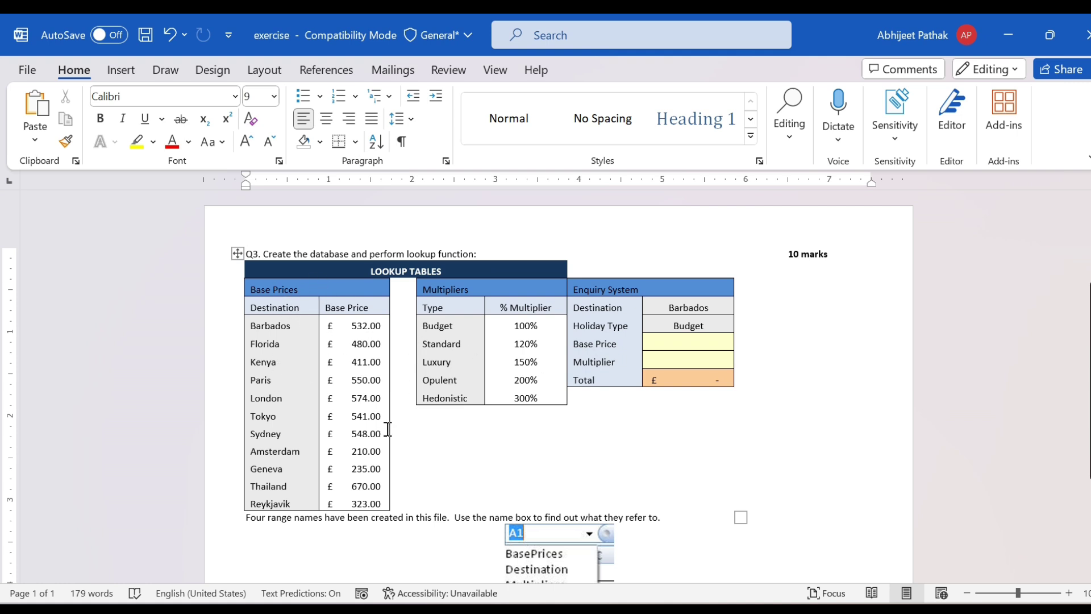
scroll(438, 439, down, 8)
scroll(288, 261, up, 6)
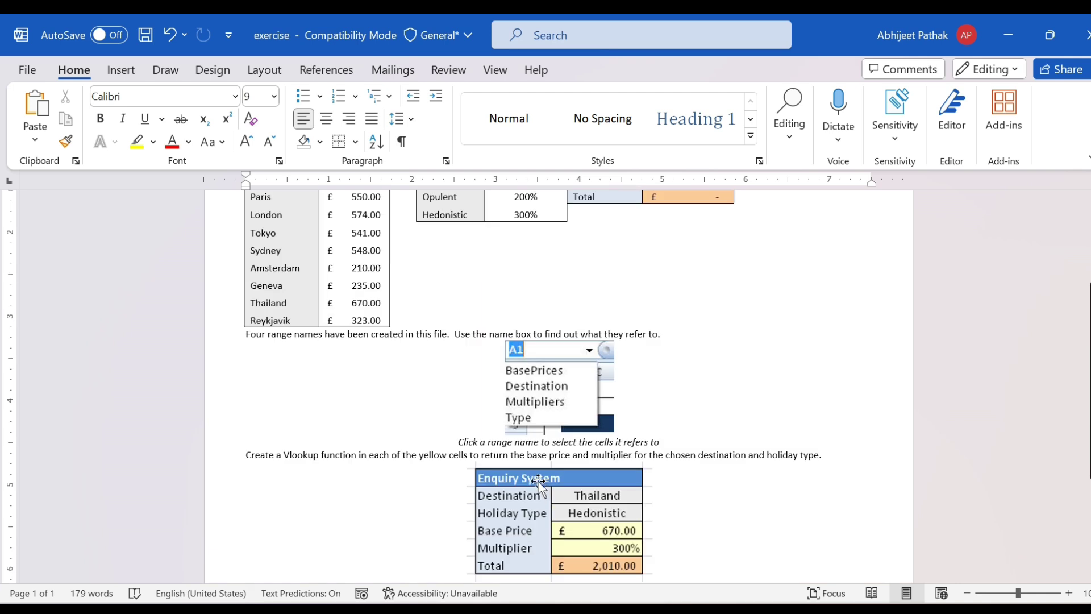
scroll(428, 354, up, 2)
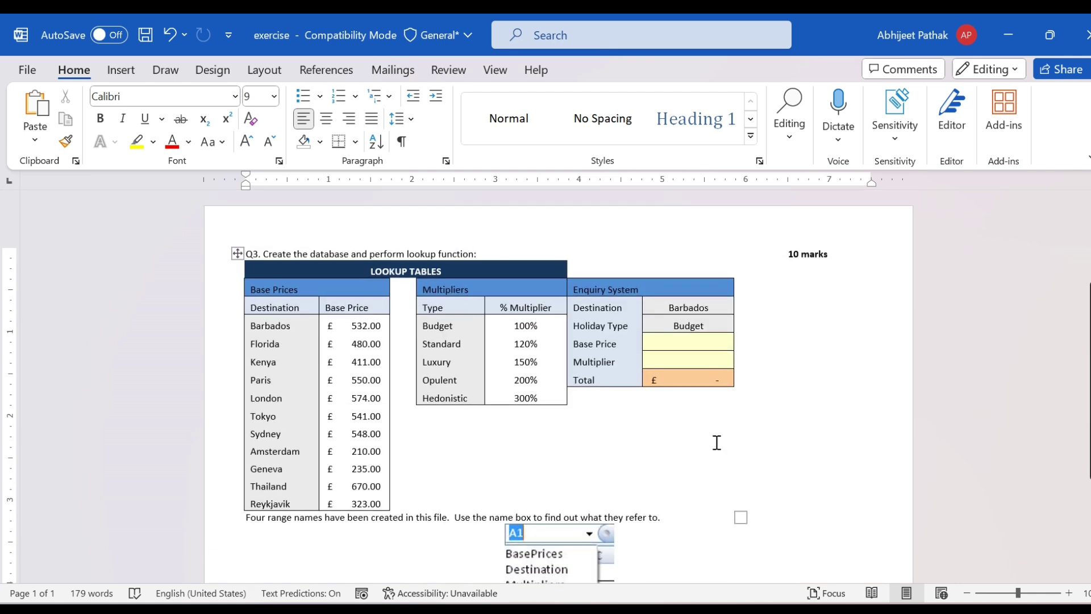
key(alt+Tab)
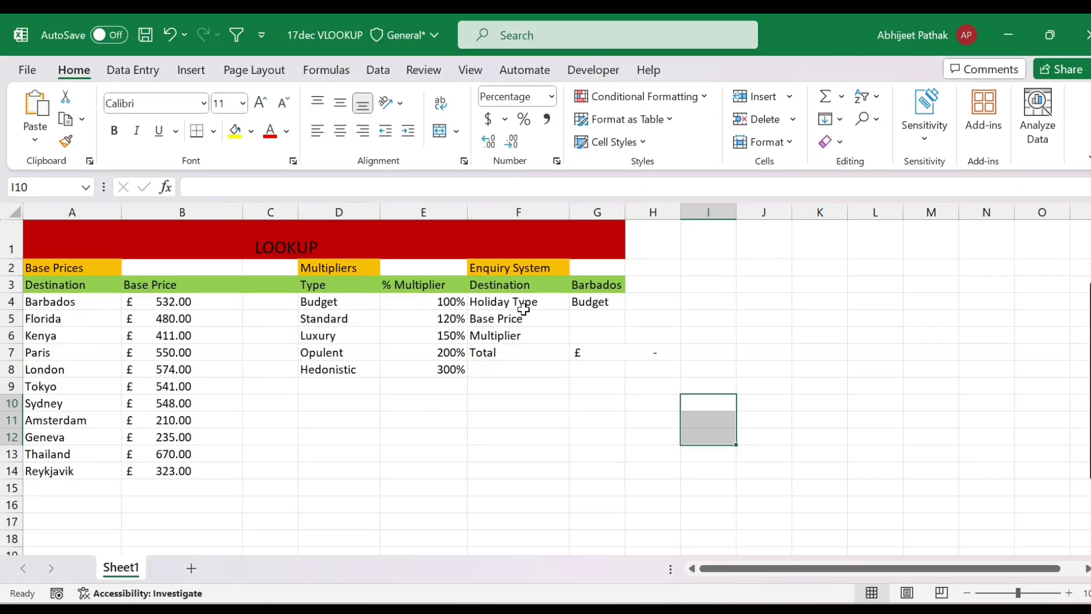
- Delete 'Budget' from Holiday Type cell G4, checking the Word instructions before returning
click(600, 304)
key(Delete)
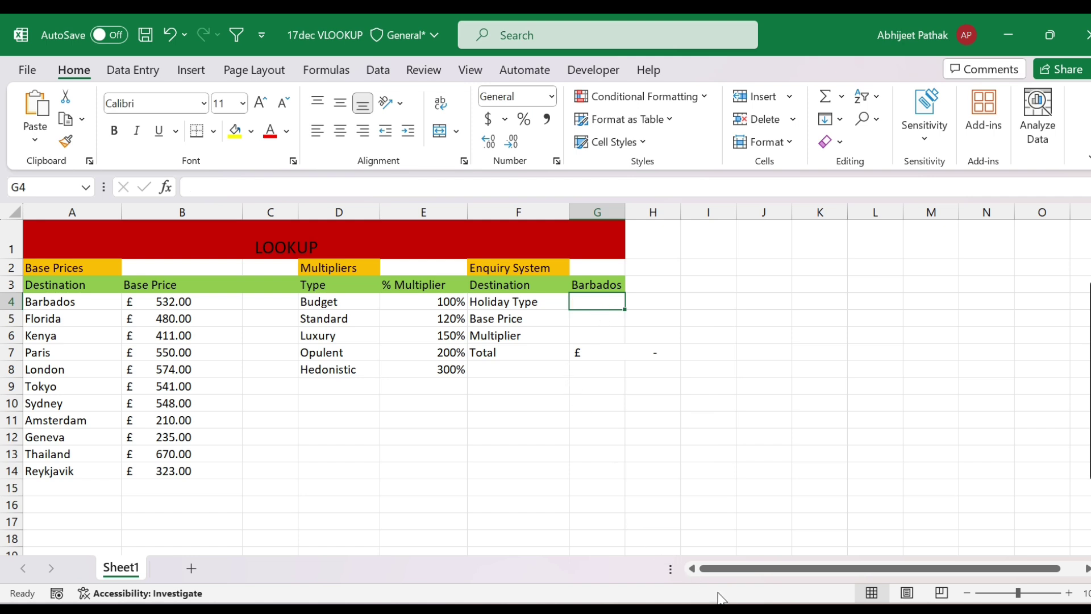
key(alt+Tab)
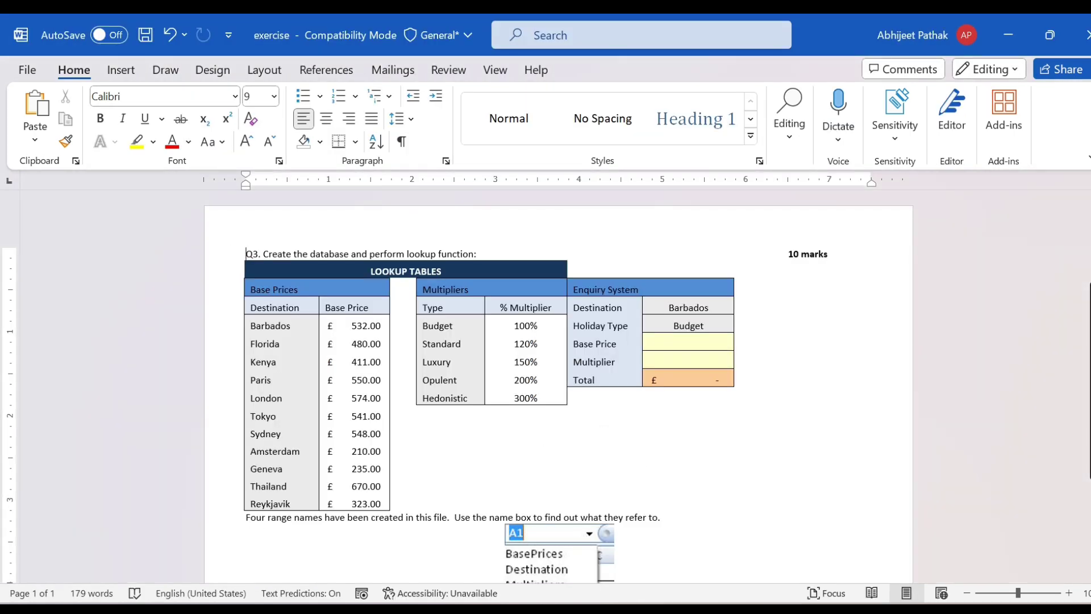
scroll(581, 383, down, 2)
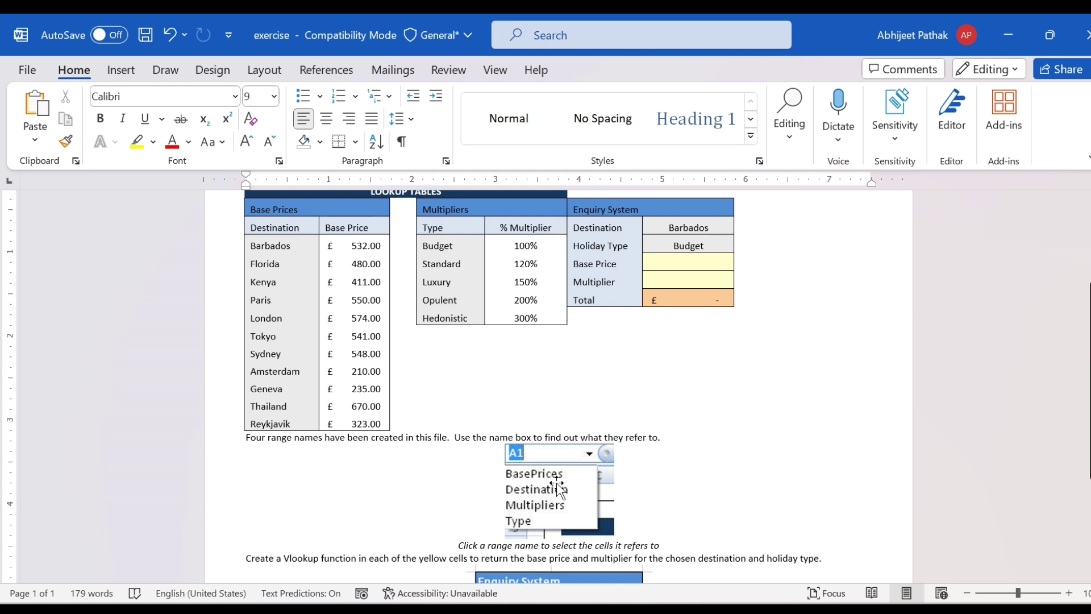
key(alt+Tab)
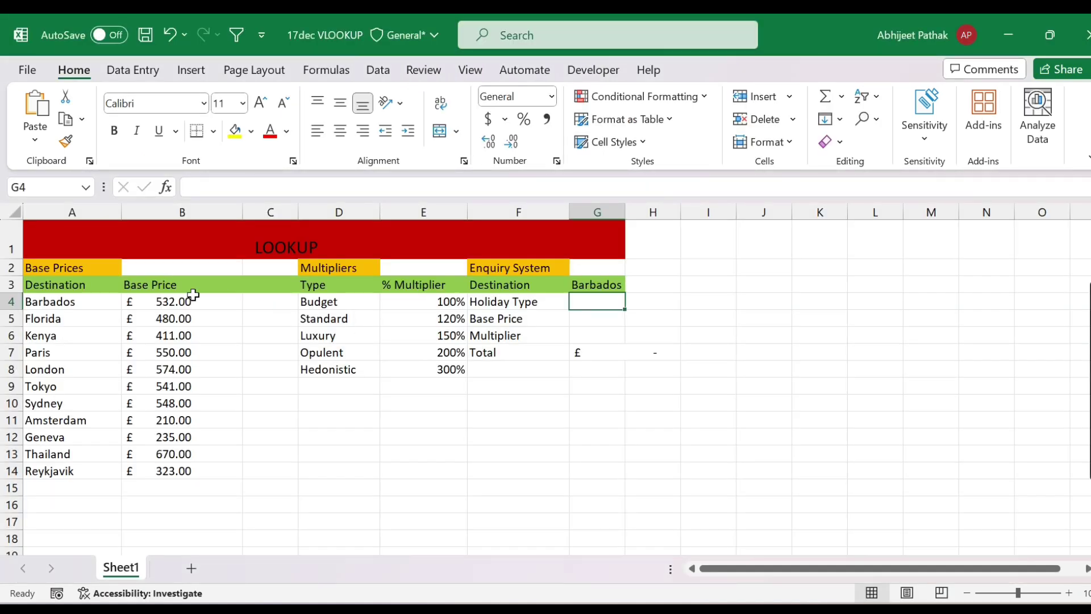
- Define the name 'base_price' for A3:B14 through Name Manager
mouse_move(73, 285)
mouse_down()
mouse_move(178, 376)
mouse_move(182, 470)
mouse_up()
click(333, 70)
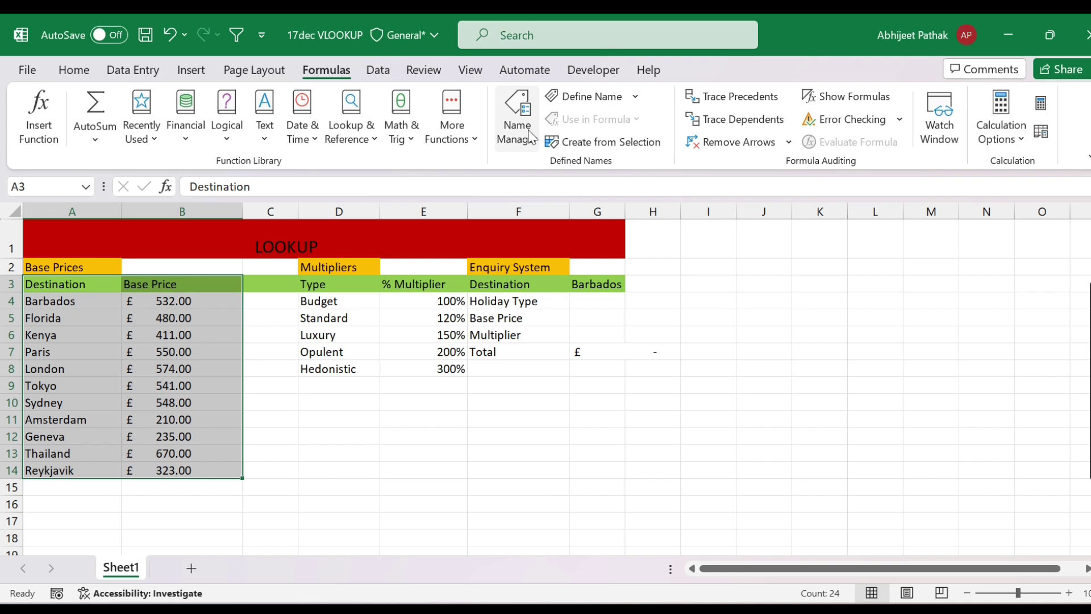
click(530, 138)
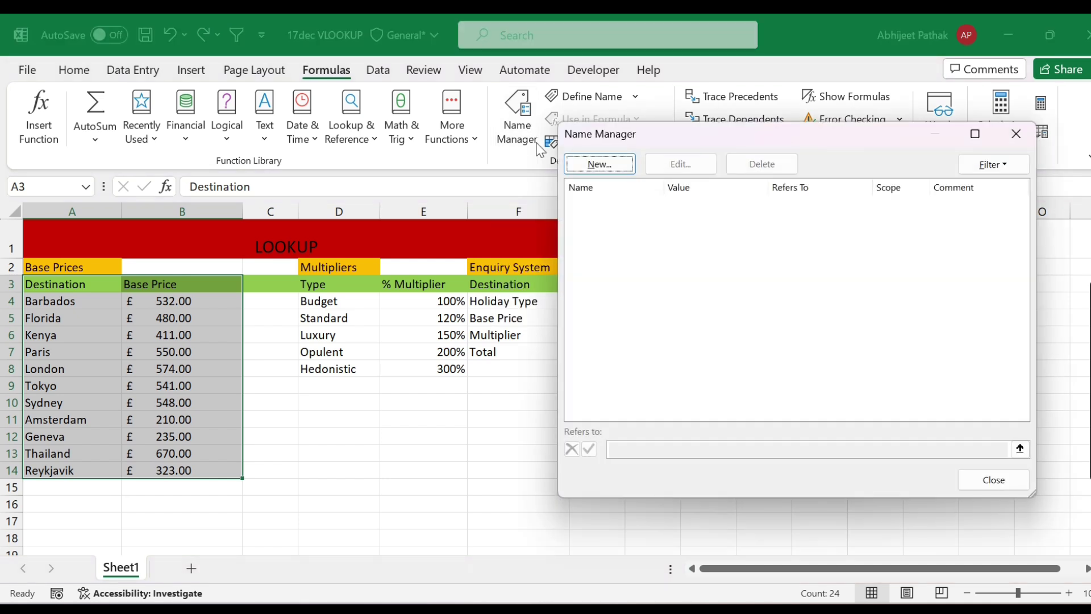
click(612, 165)
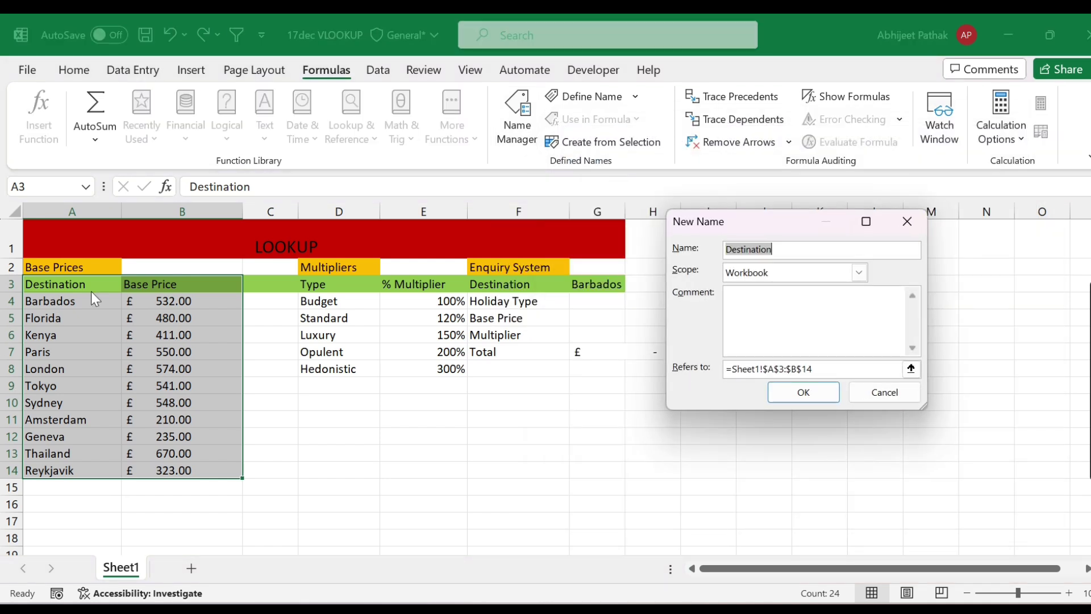
drag(720, 225, 556, 274)
text(base_price)
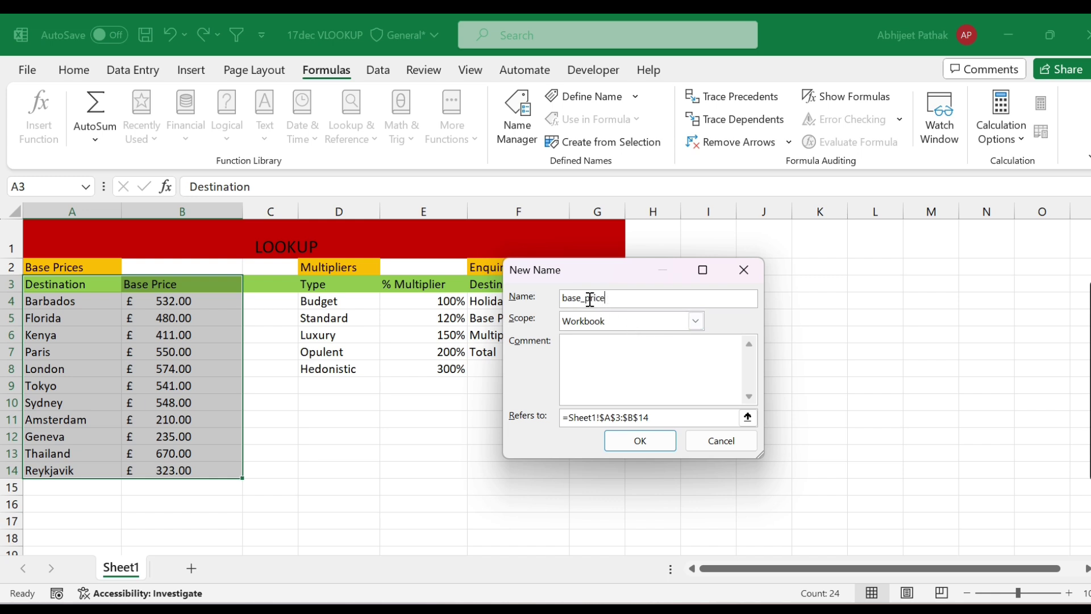
click(646, 449)
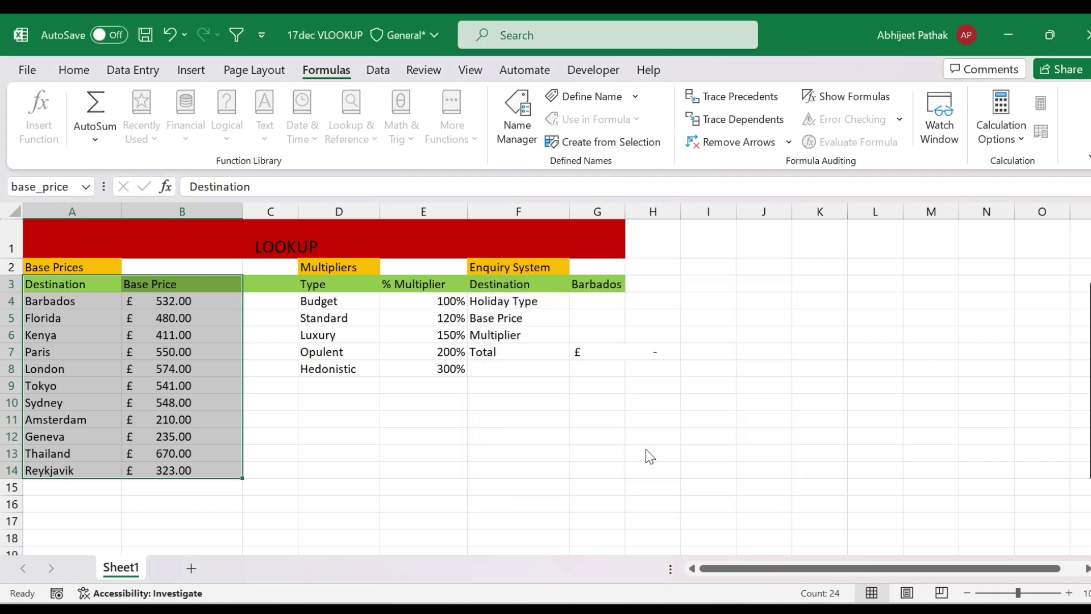
key(ctrl+F3)
click(818, 527)
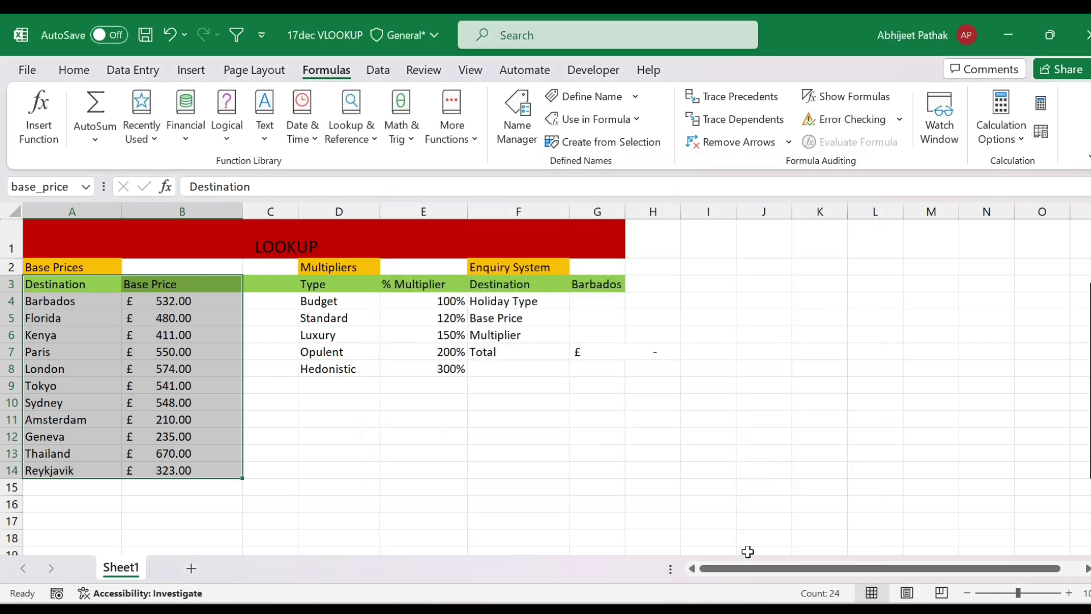
- Create the name 'Destination' for A4:A14 from the column's top-row heading
key(alt+Tab)
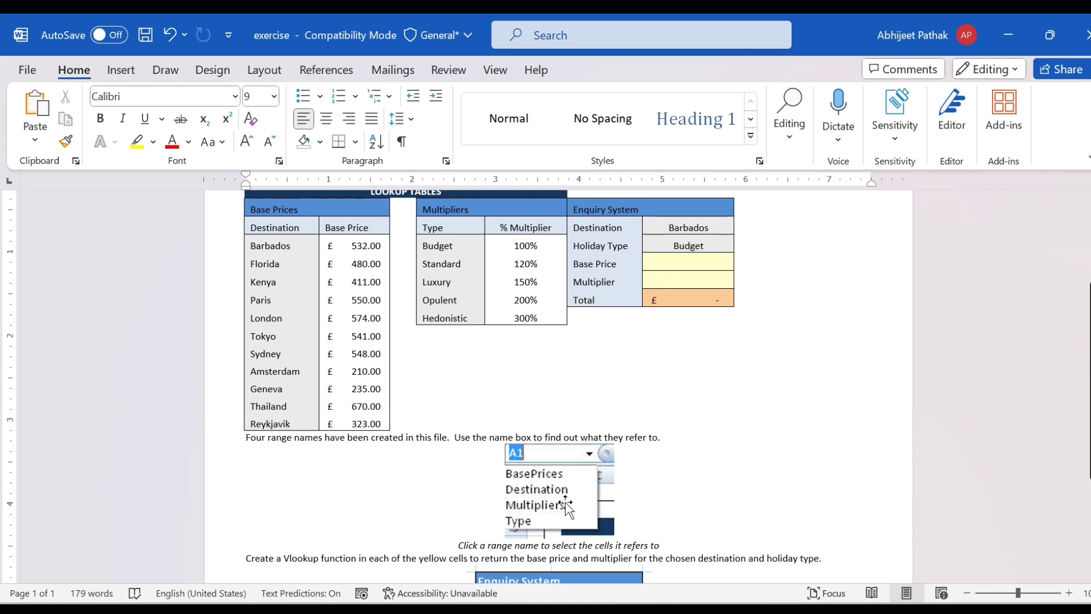
key(alt+Tab)
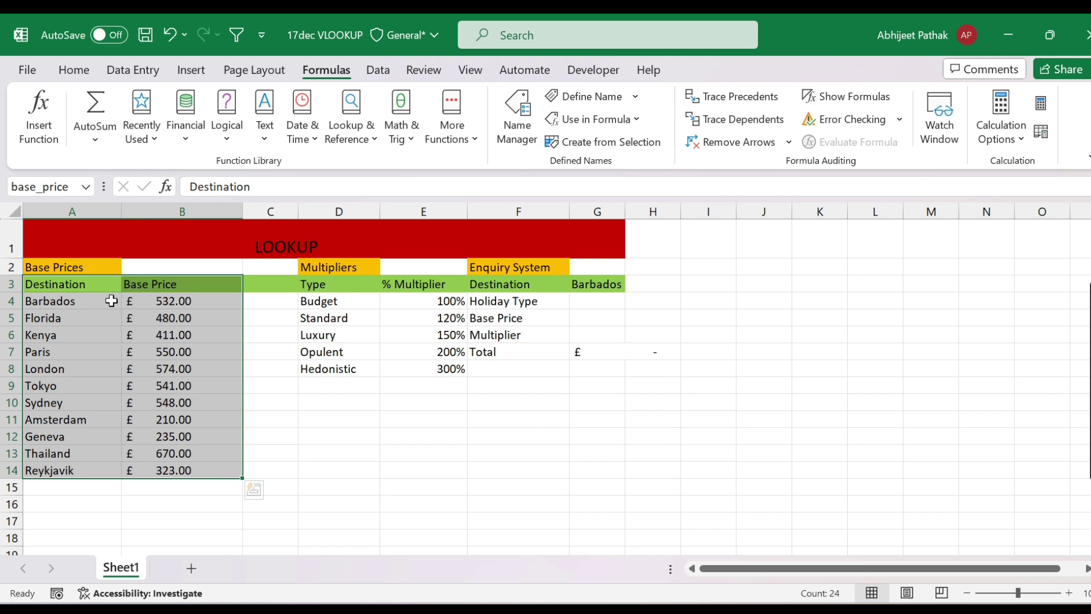
drag(68, 287, 63, 469)
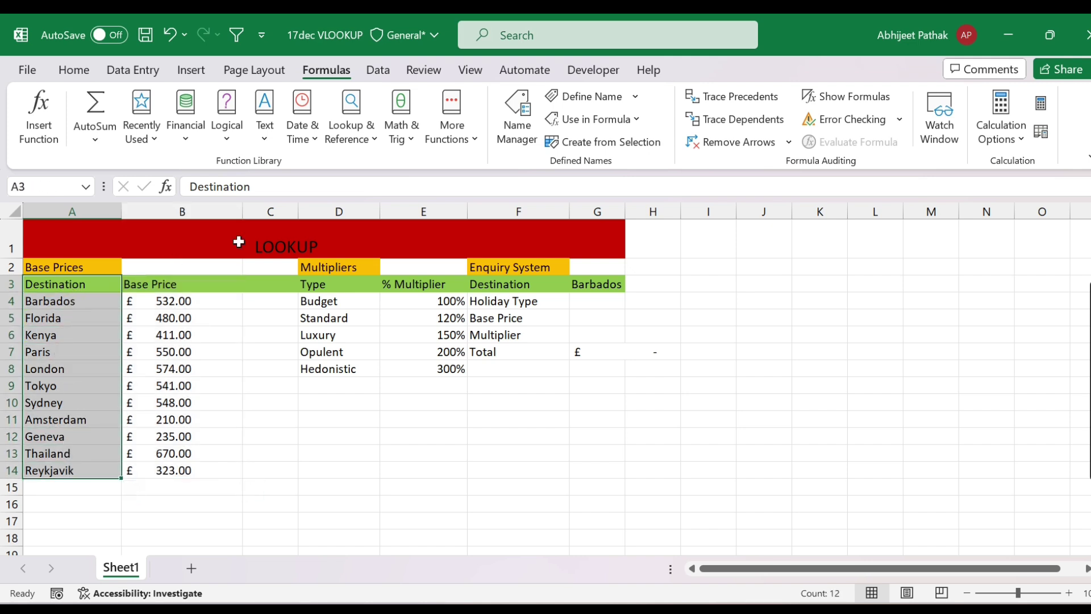
click(533, 136)
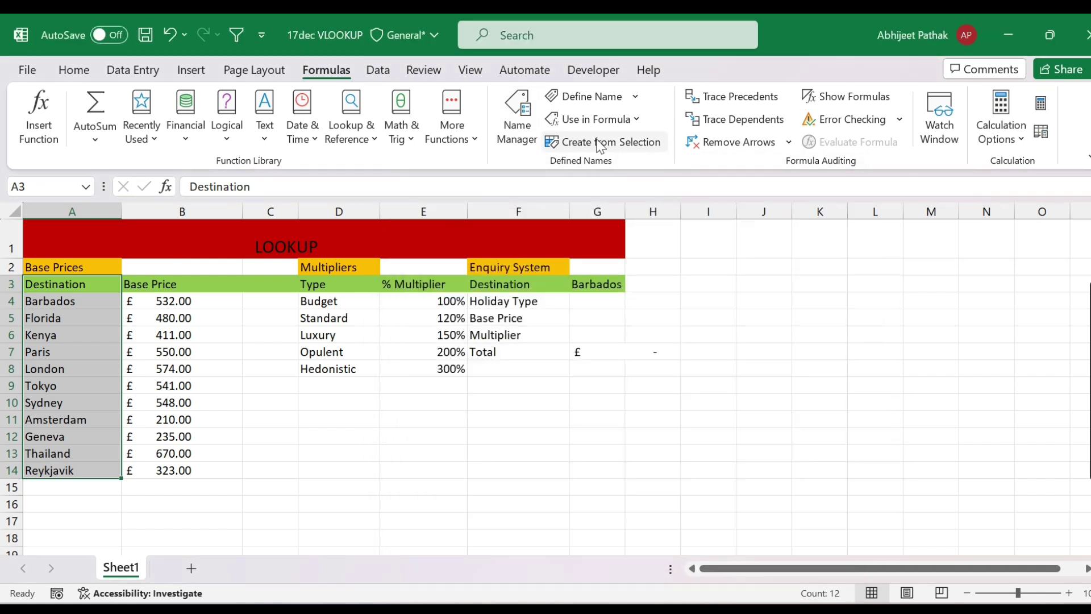
click(559, 142)
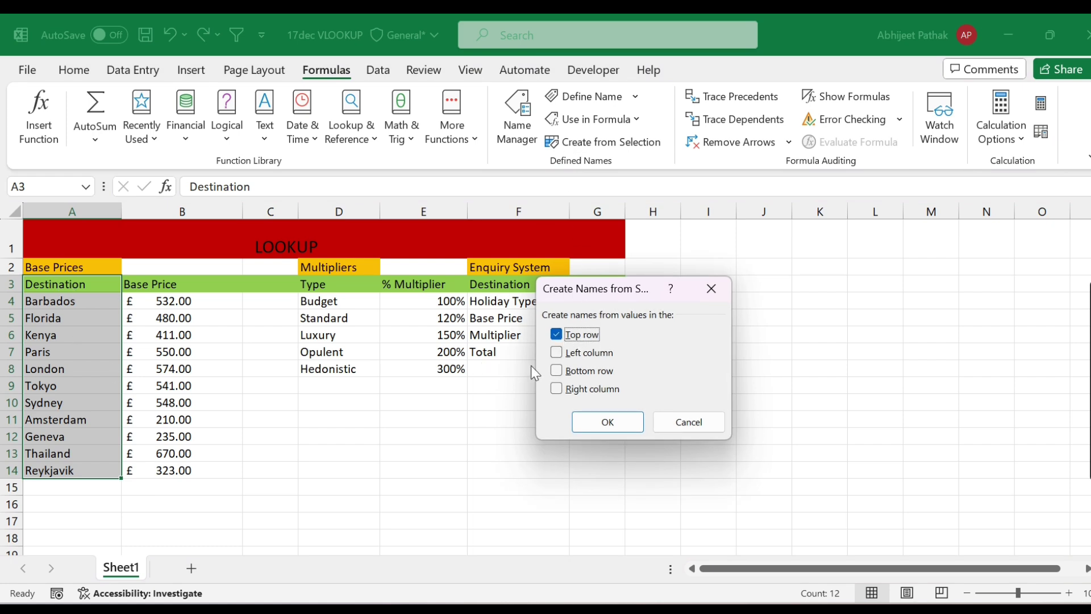
click(607, 422)
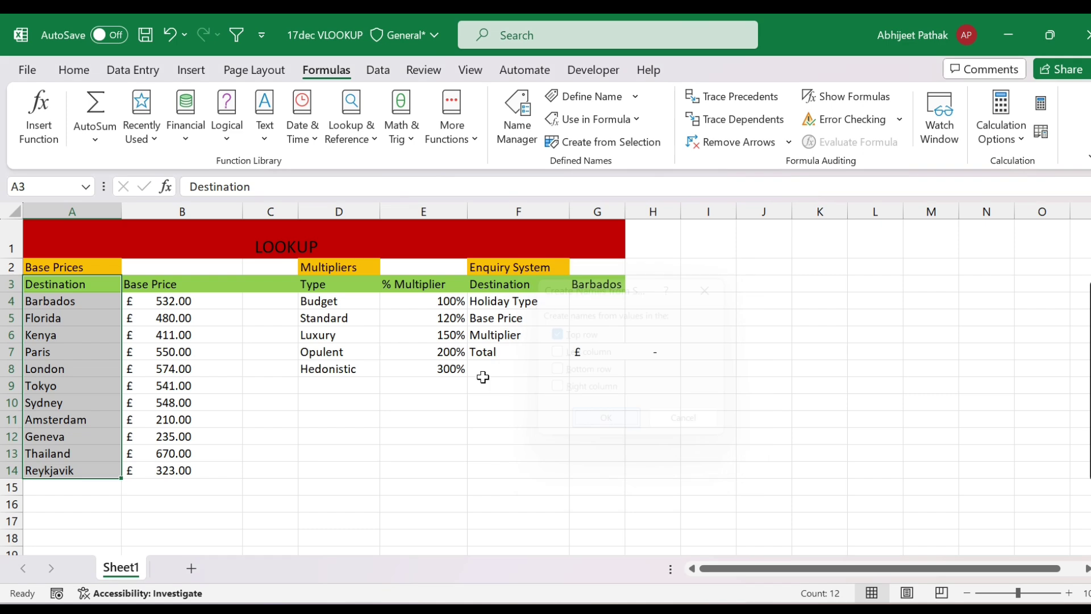
- Confirm Destination is listed beside base_price in Name Manager, then bring up Word
click(521, 141)
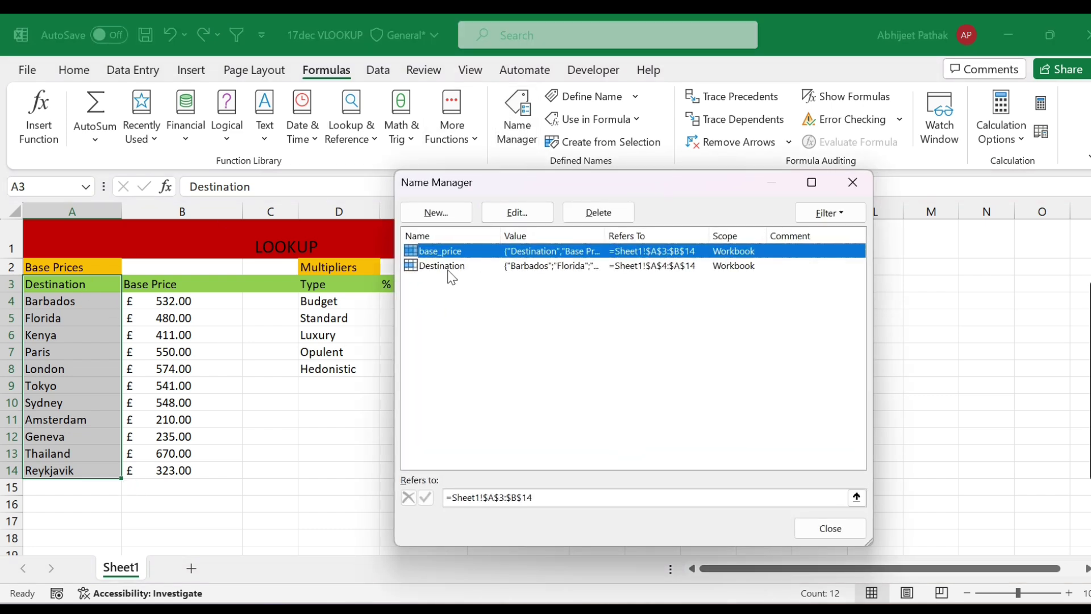
click(831, 529)
key(alt+Tab)
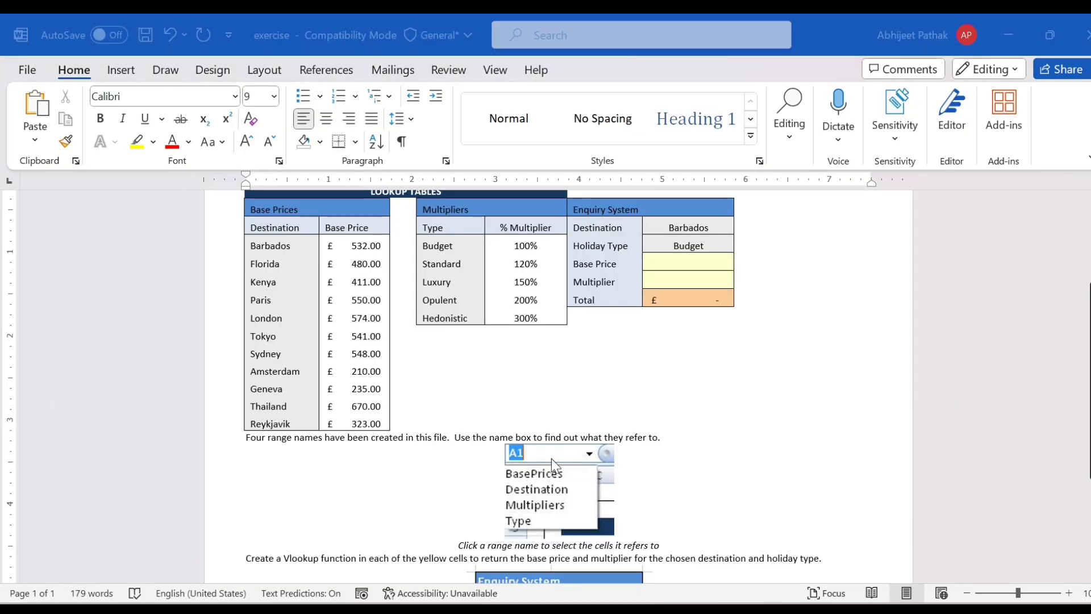
- Define the name 'multipliers' for D3:E8 with workbook scope via Name Manager
key(alt+Tab)
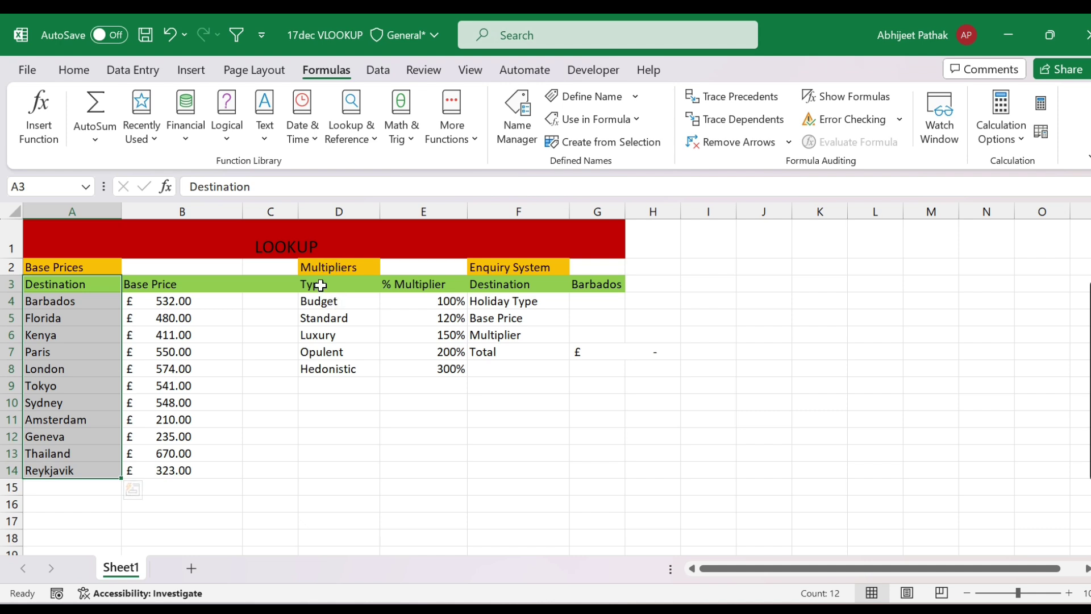
mouse_move(321, 282)
mouse_down()
mouse_move(424, 318)
mouse_move(429, 371)
mouse_up()
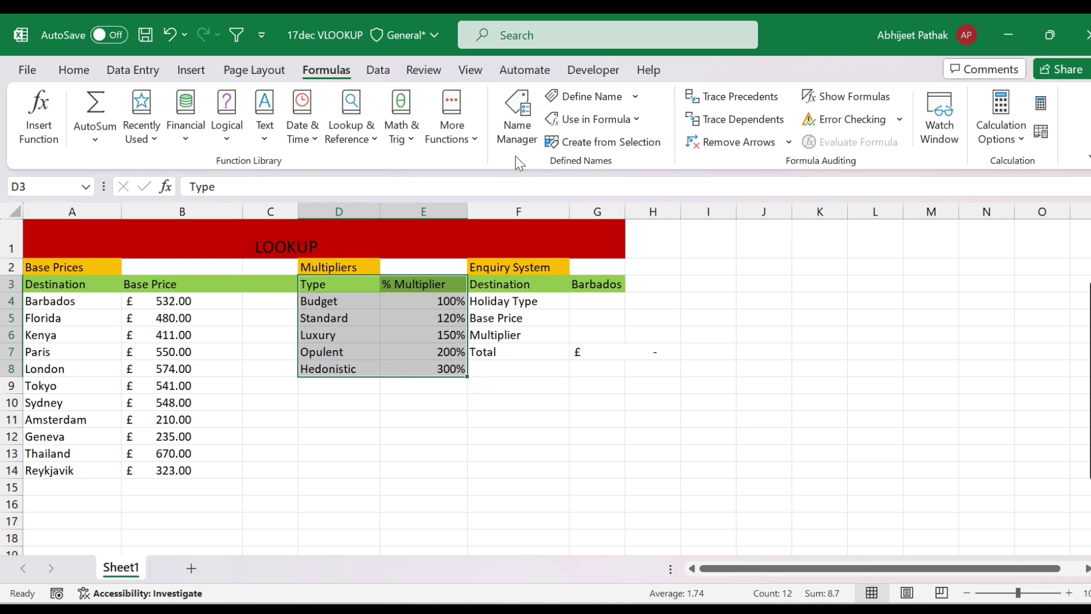
click(518, 116)
click(438, 214)
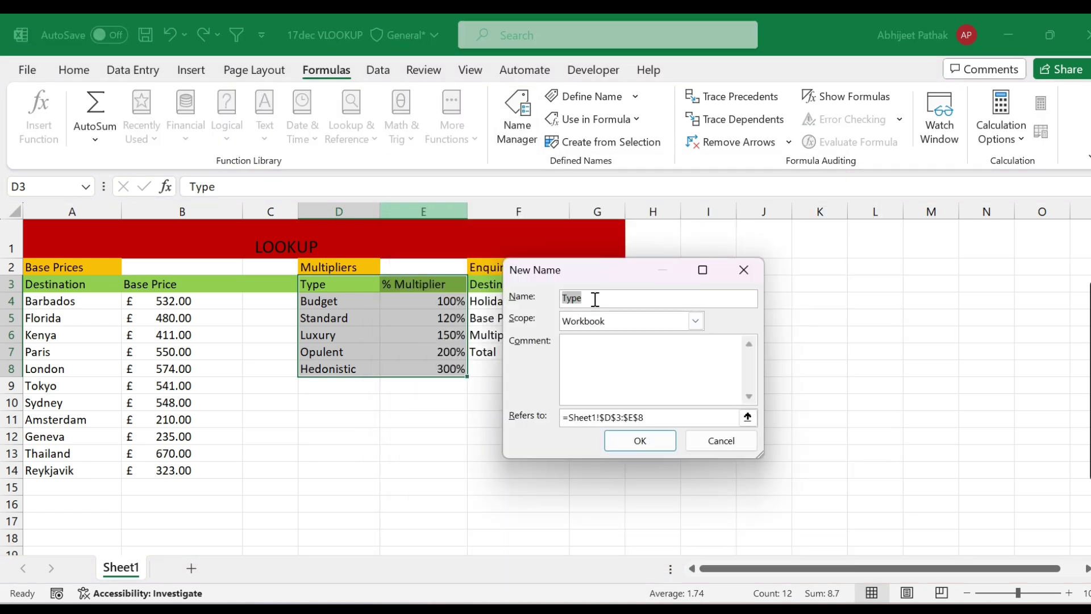
text(multipliers)
click(640, 441)
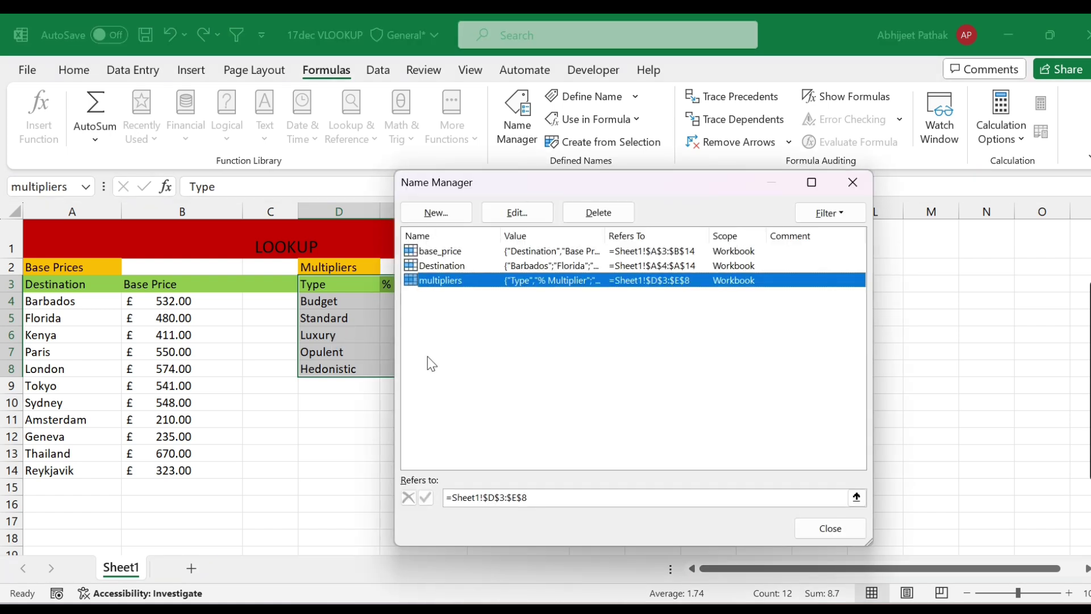
click(811, 532)
drag(333, 286, 337, 361)
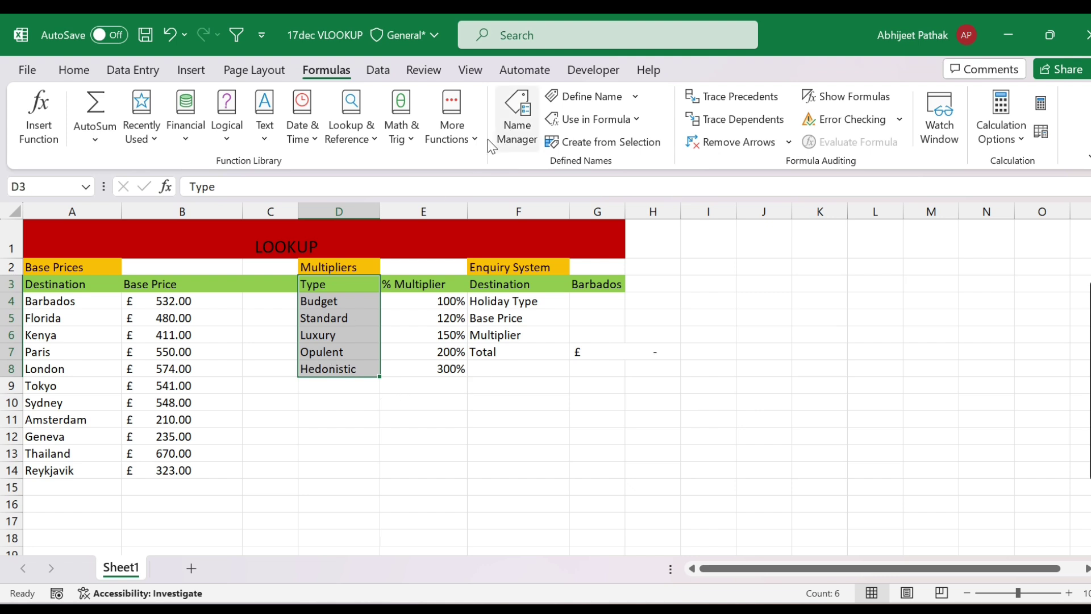
- Name the Budget–Hedonistic cells 'Type' using the top-row heading of D3:D8
click(587, 145)
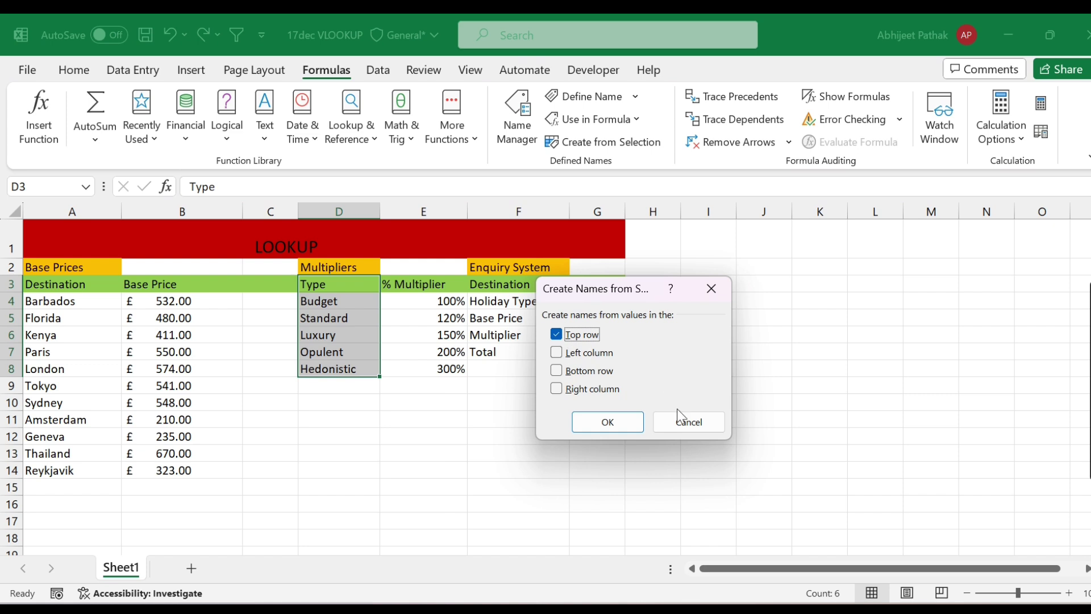
key(Return)
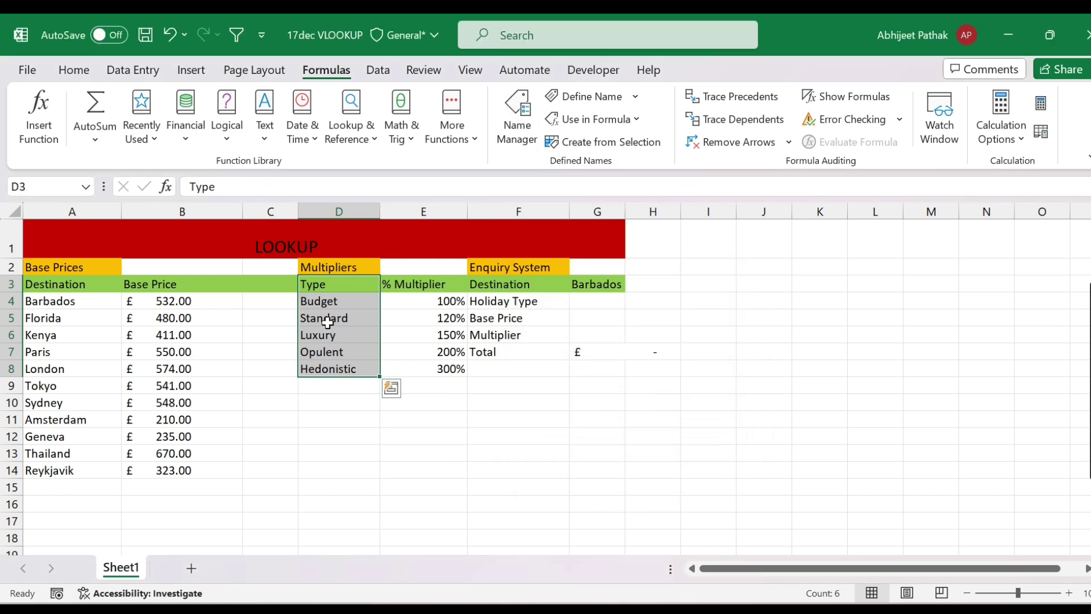
drag(323, 301, 333, 365)
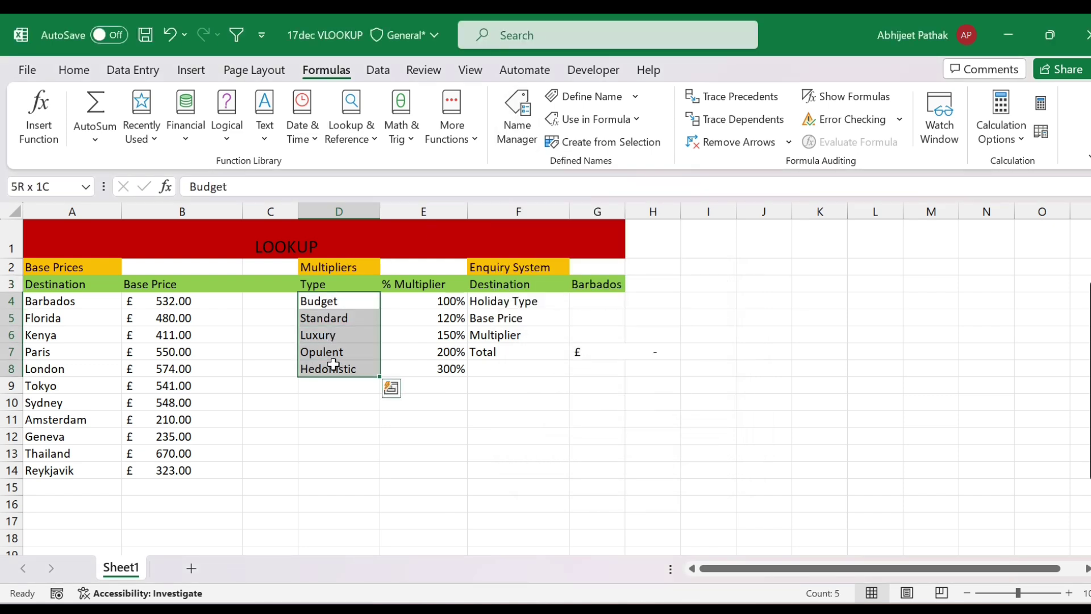
drag(324, 285, 329, 370)
click(586, 142)
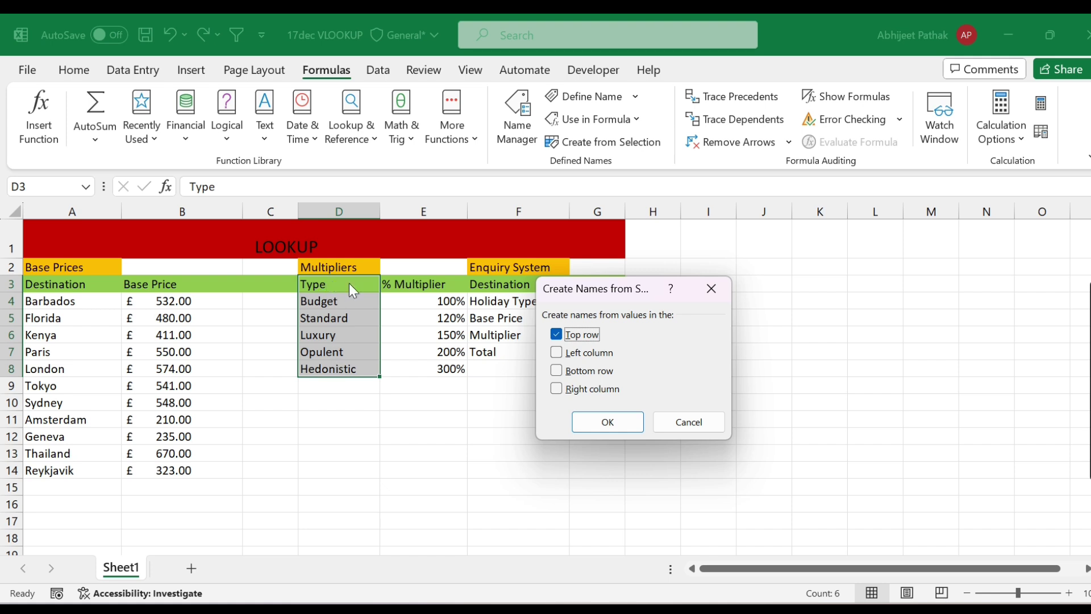
click(611, 421)
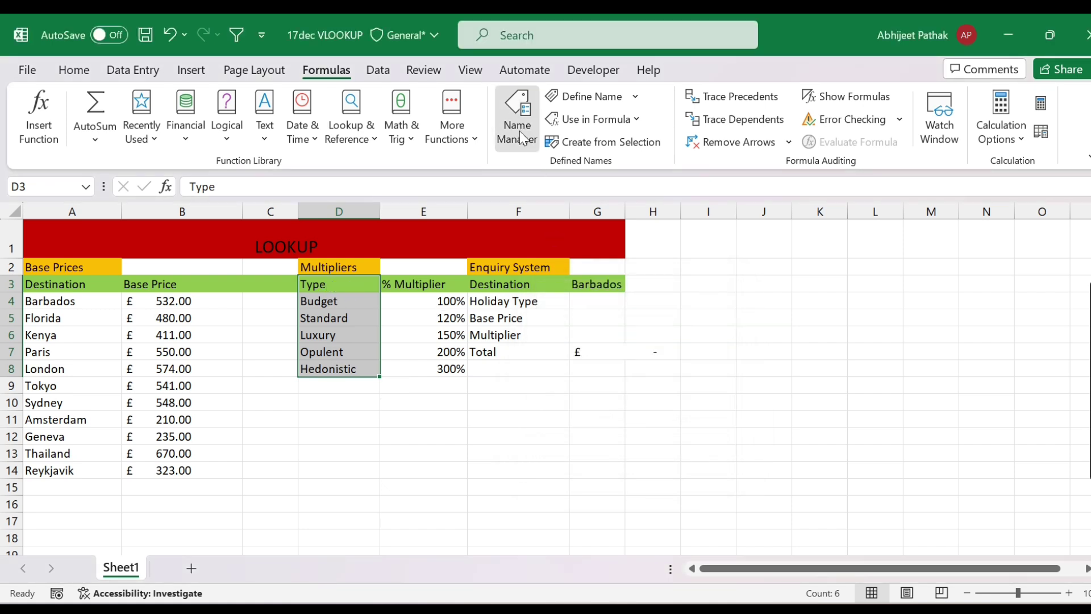
- Check base_price, Destination, multipliers and Type in Name Manager, highlight D4:D8, then switch to Word
click(522, 138)
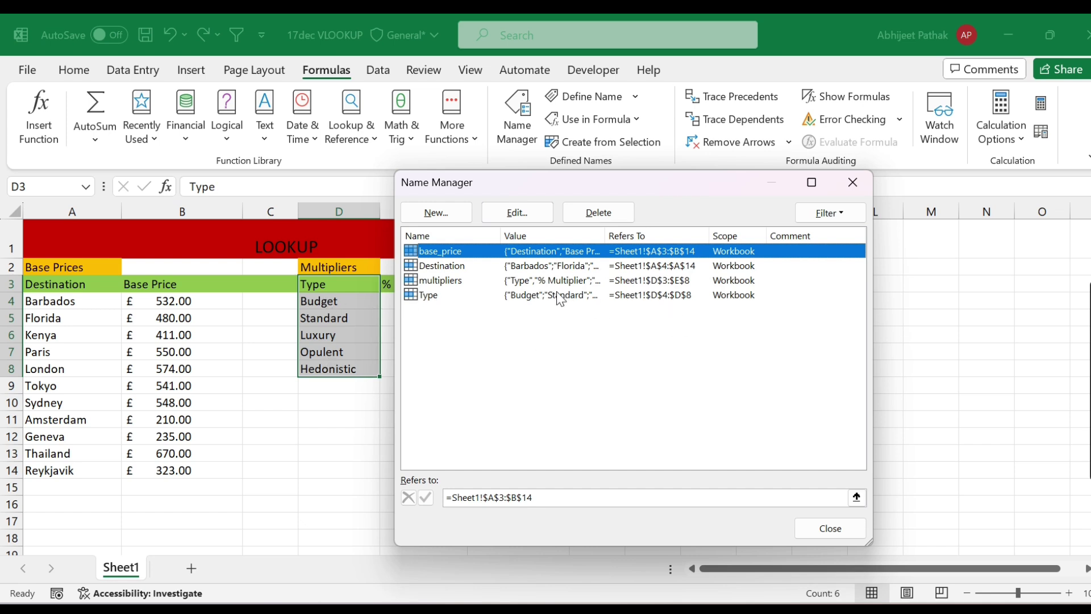
click(831, 529)
click(592, 305)
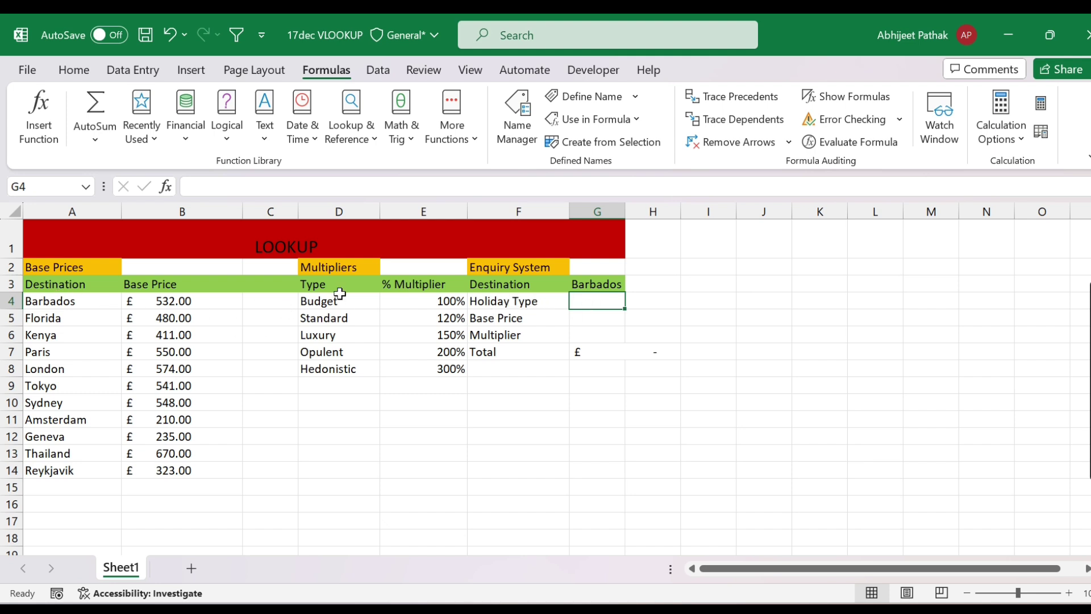
drag(327, 302, 329, 372)
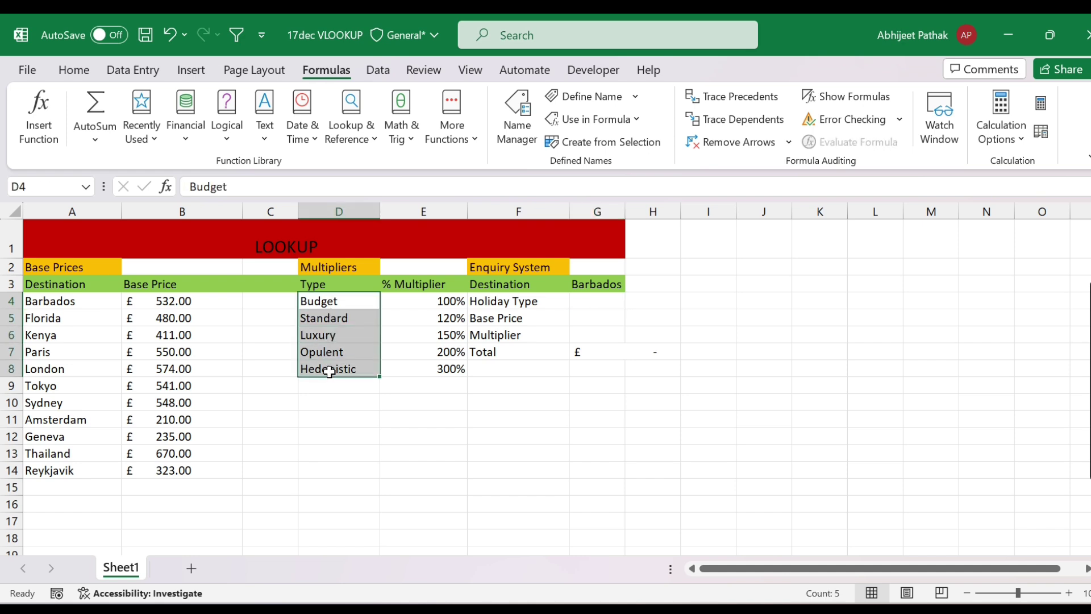
key(alt+Tab)
scroll(644, 416, down, 5)
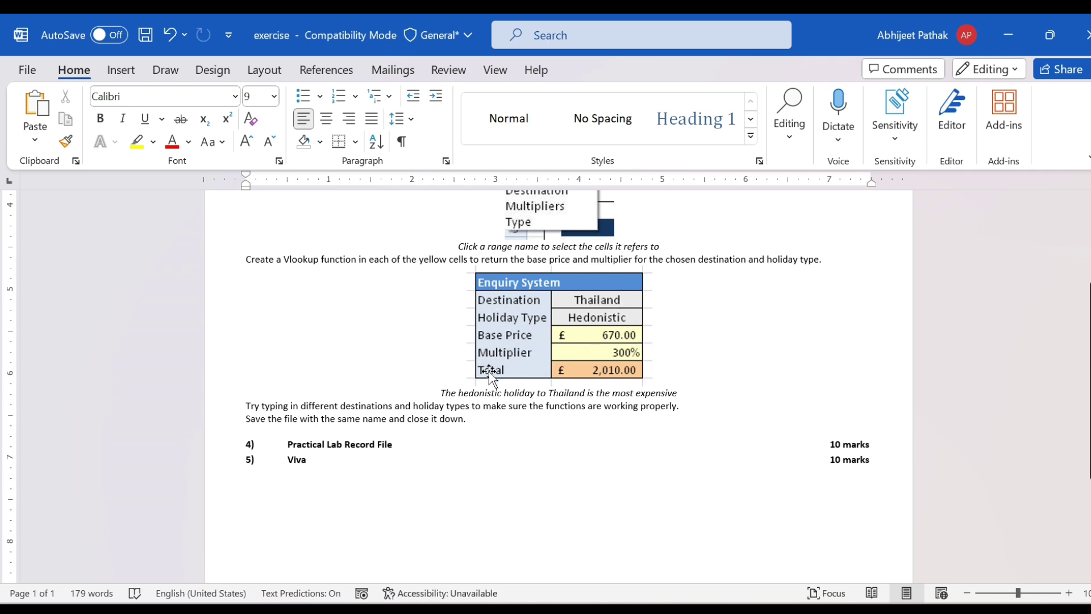
- Re-read the Word Enquiry System example and return to the Excel workbook
scroll(616, 363, up, 5)
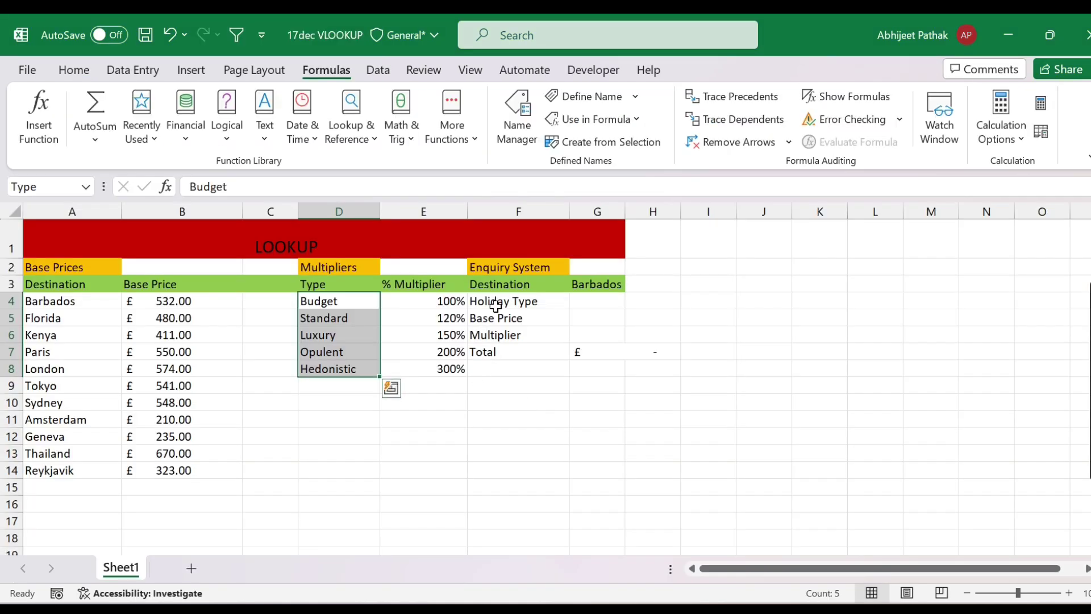
click(484, 302)
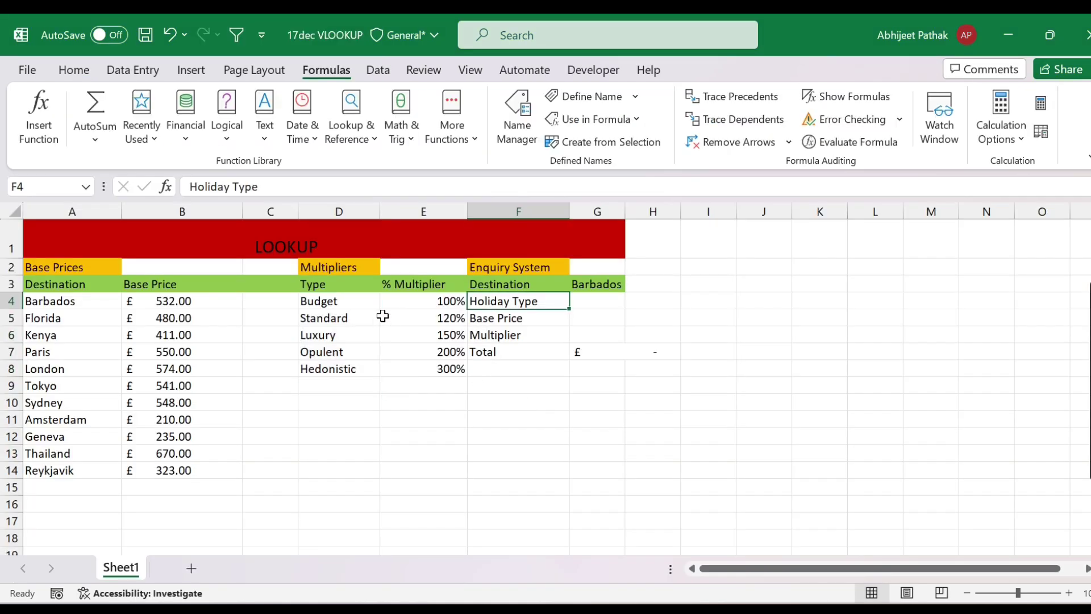
- Clear Barbados from Destination cell G3, then view Word's Enquiry System example
click(338, 302)
click(596, 299)
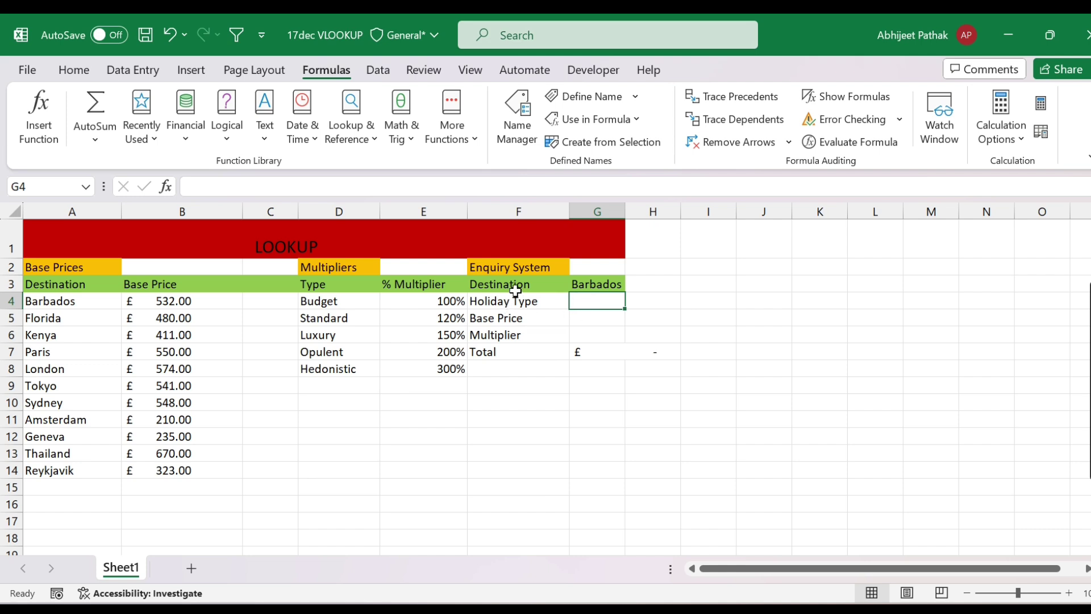
drag(519, 285, 613, 284)
click(614, 286)
key(Delete)
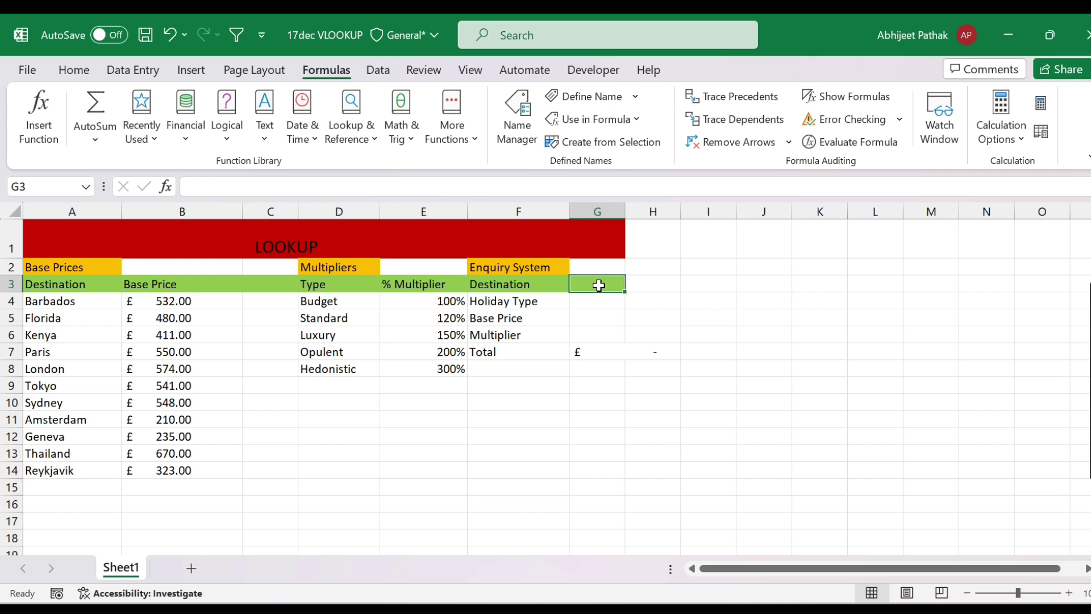
key(alt+Tab)
scroll(518, 397, down, 5)
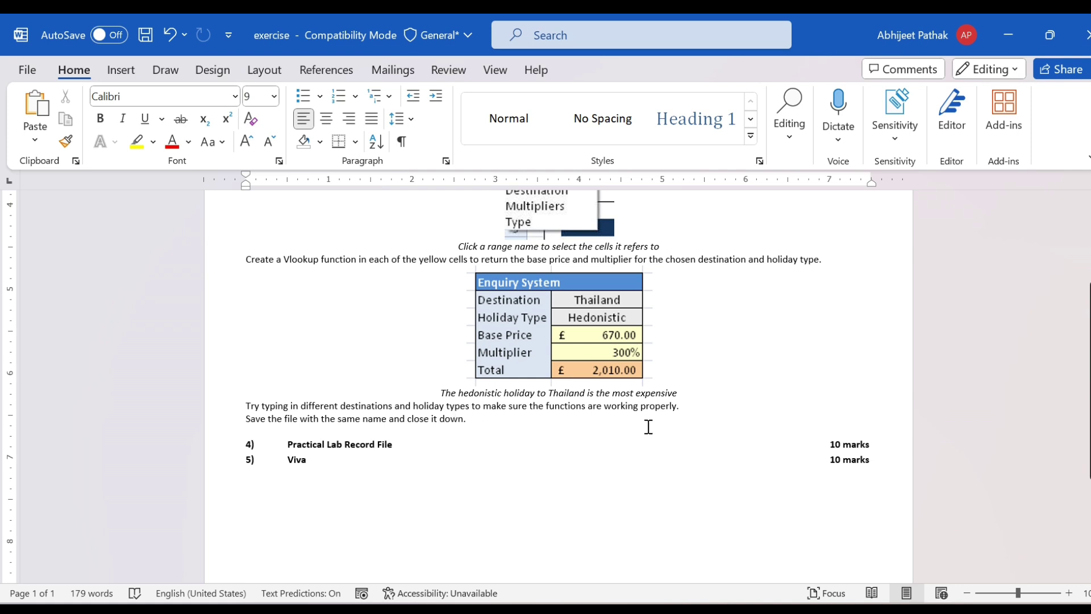
- After viewing the Thailand/Hedonistic £2,010.00 example, return to the Excel workbook
key(alt+Tab)
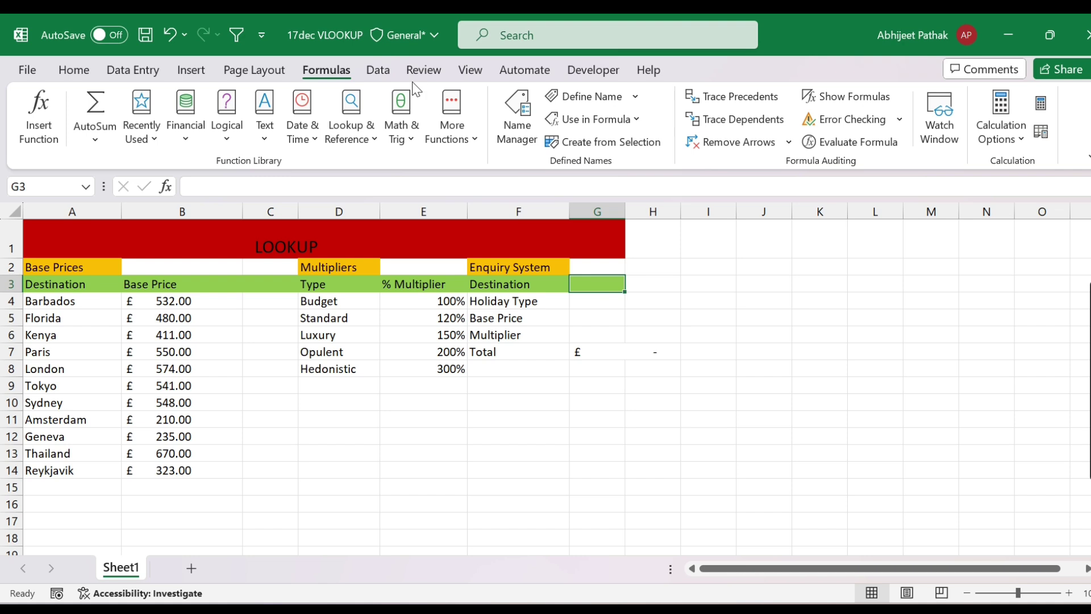
- Add a List validation sourced from =destination to G3 and check its Barbados–Reykjavik dropdown
click(382, 67)
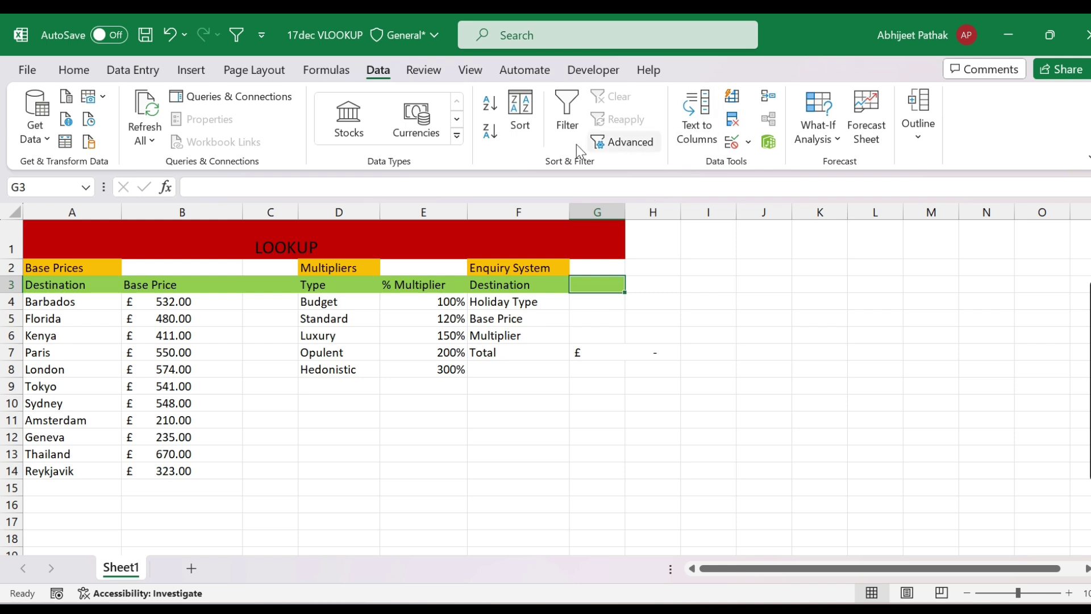
click(749, 142)
click(756, 167)
click(583, 316)
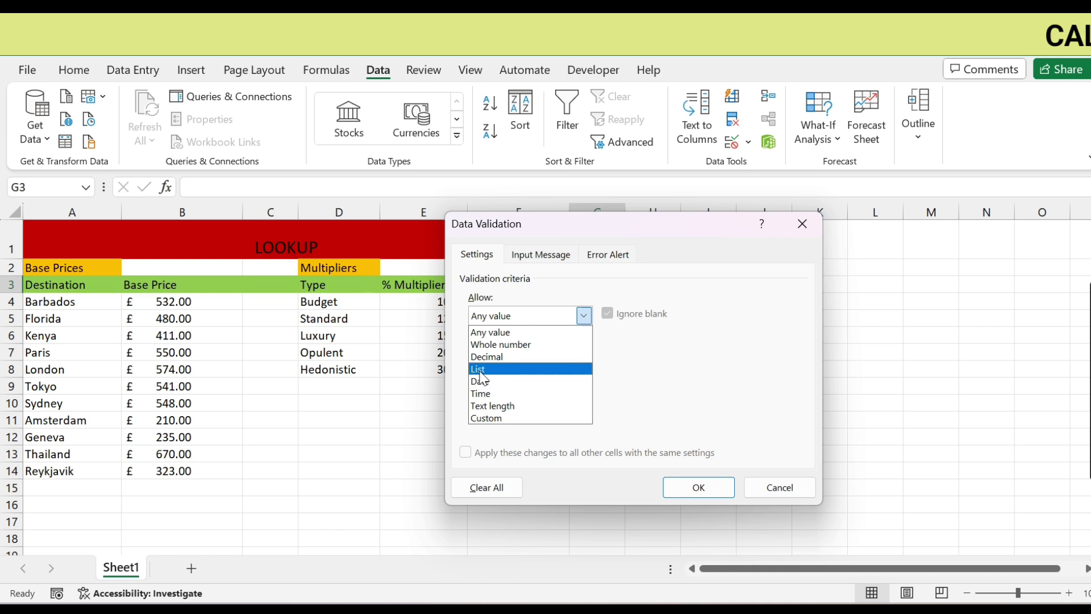
click(494, 369)
text(=destination)
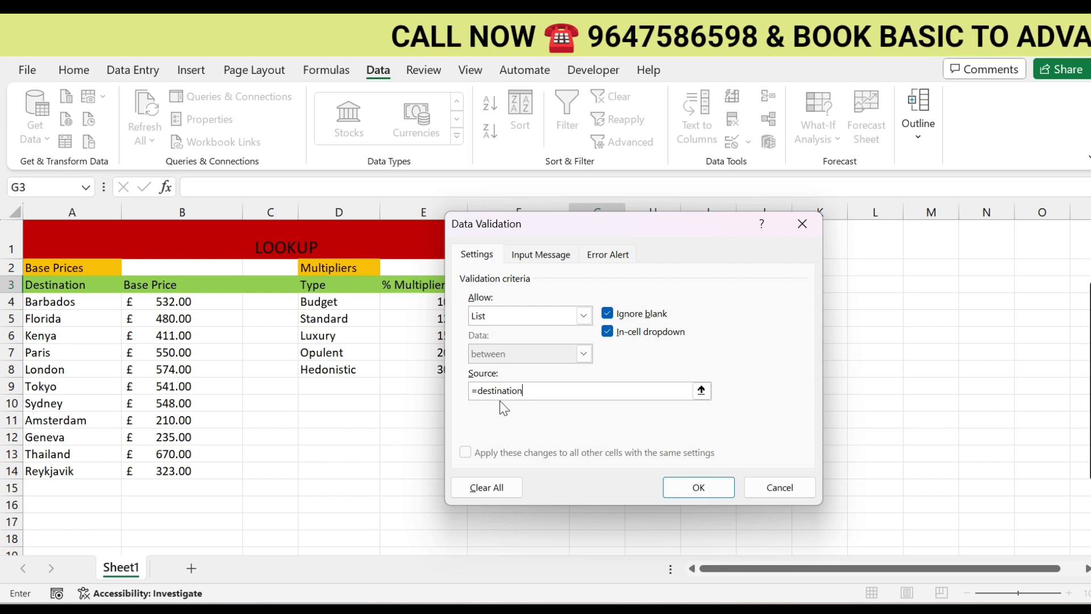
click(690, 487)
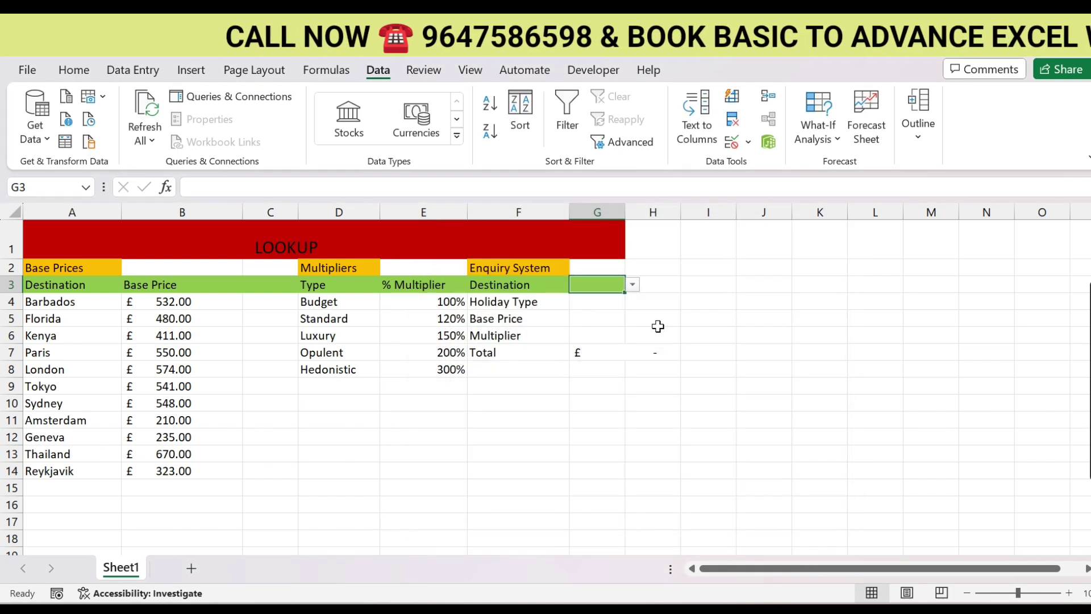
click(632, 285)
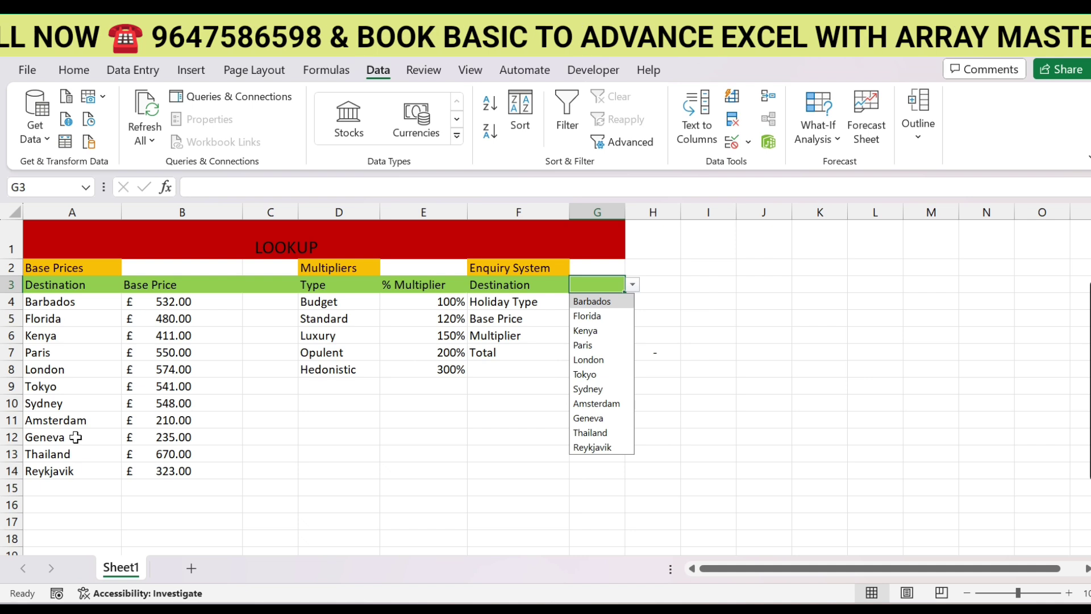
click(665, 316)
click(590, 305)
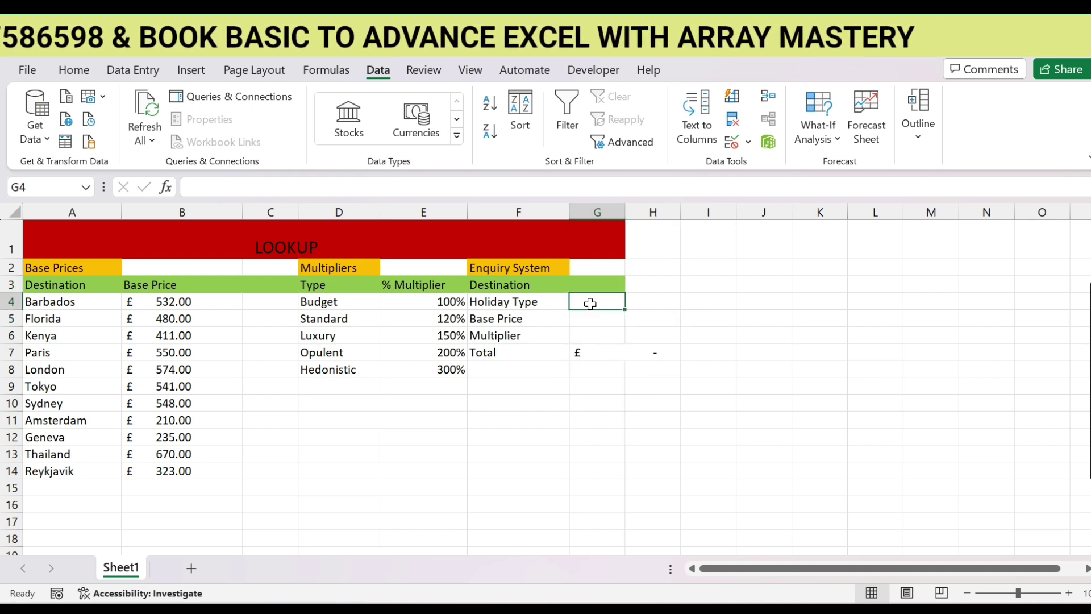
- Give G4 a List validation with source 'type' and test its dropdown
click(748, 142)
click(756, 165)
click(528, 316)
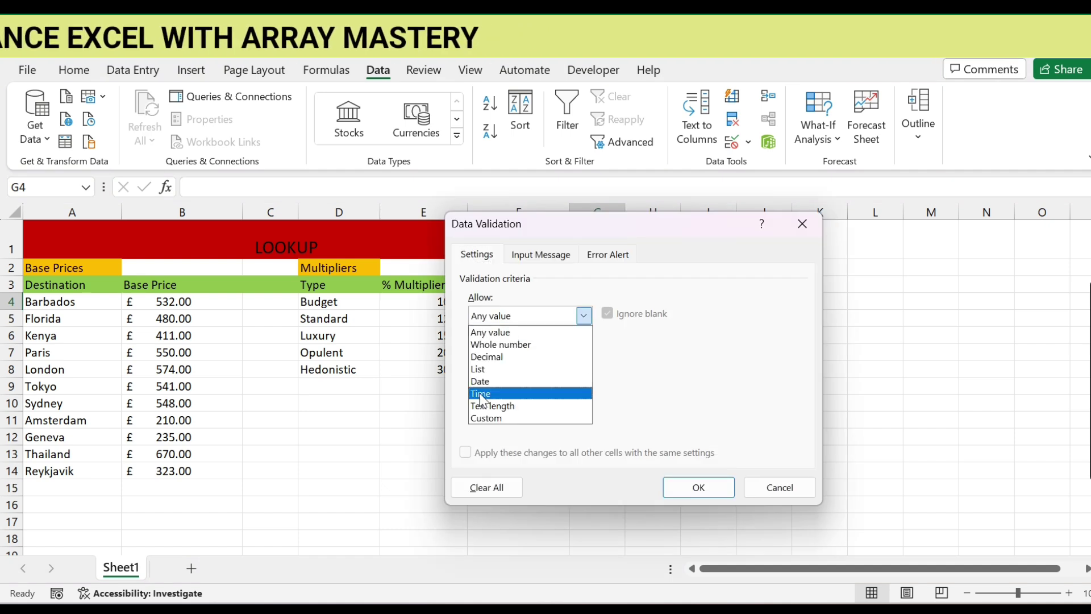
click(514, 369)
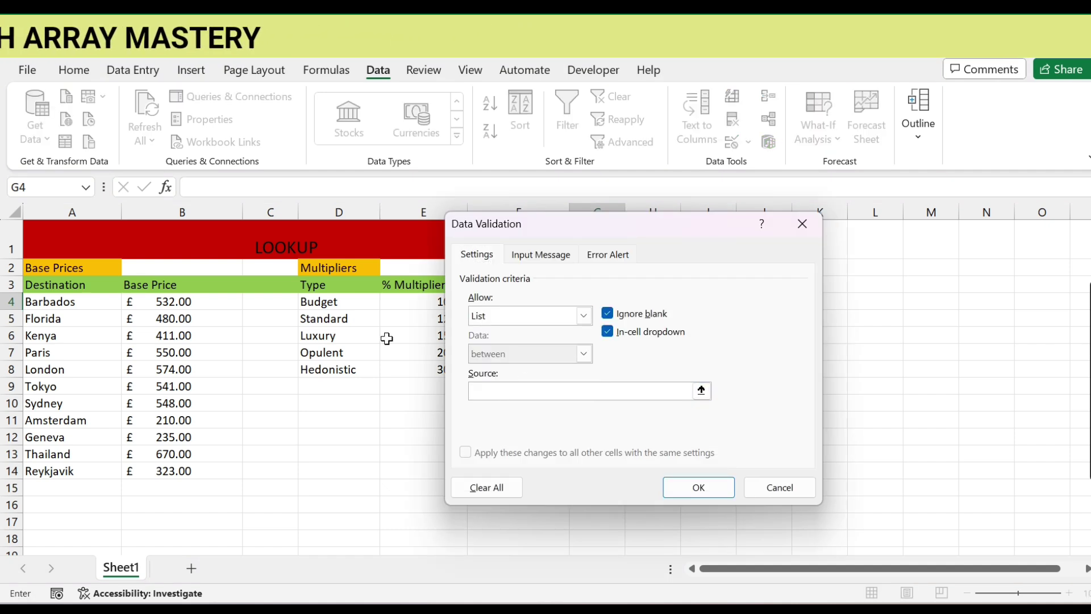
text(type)
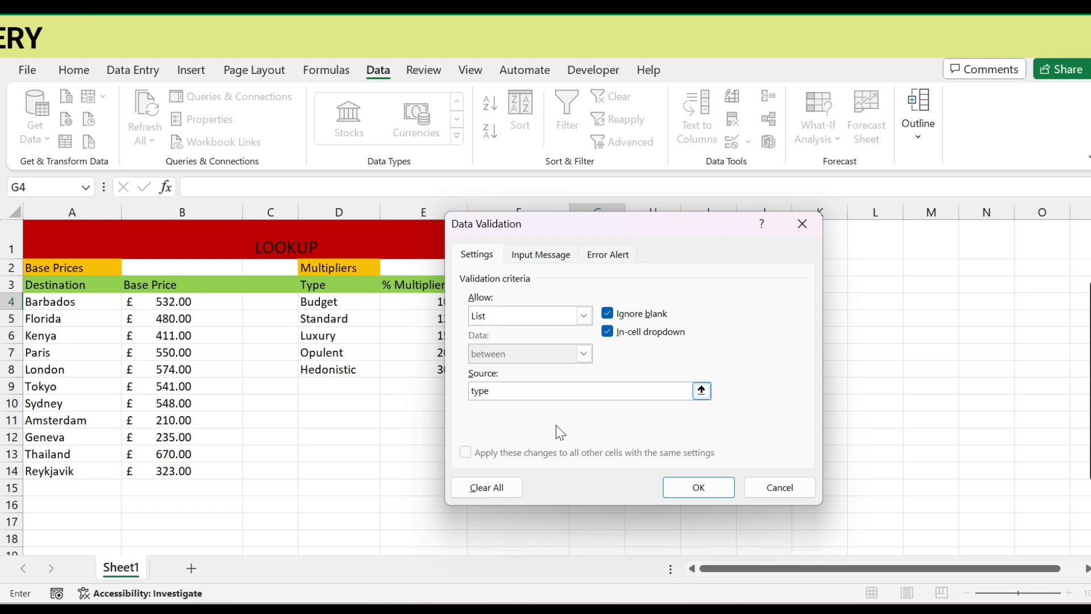
click(697, 488)
click(633, 302)
click(638, 297)
click(602, 306)
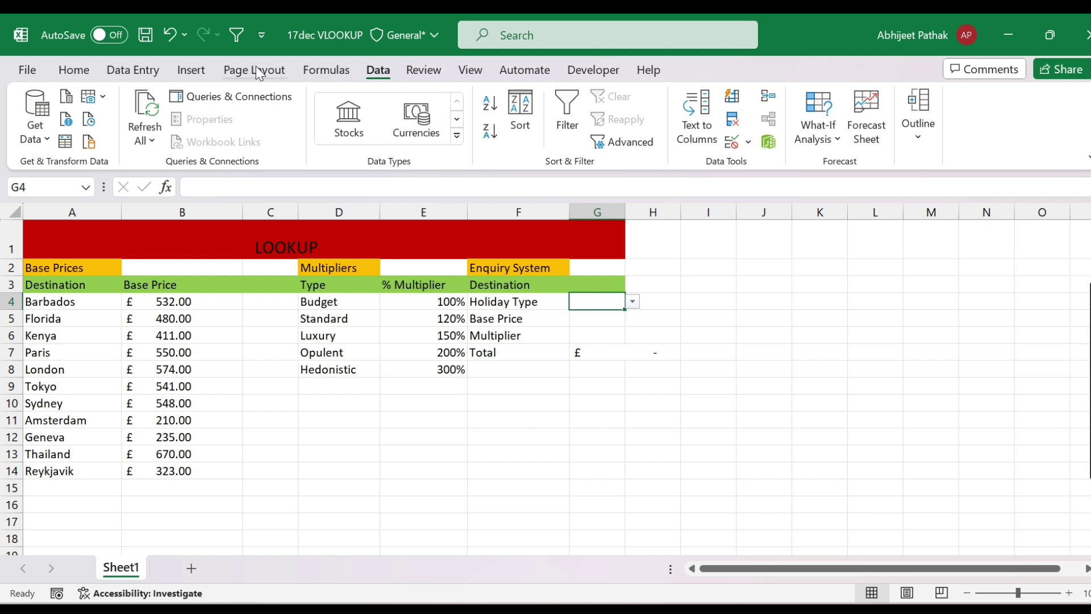
- Review the workbook's defined names in Name Manager
click(327, 70)
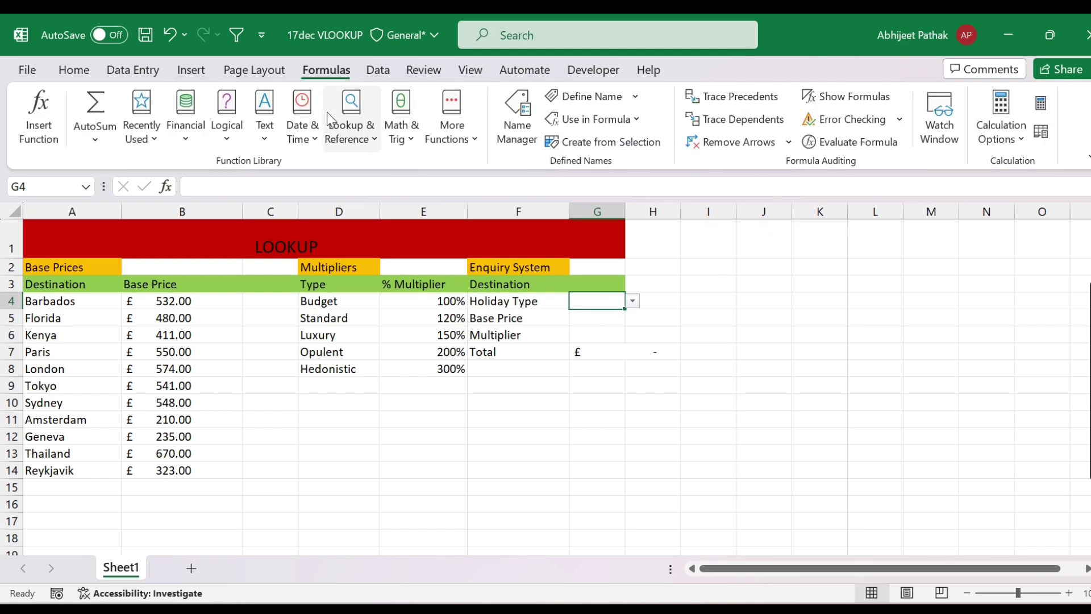
click(516, 119)
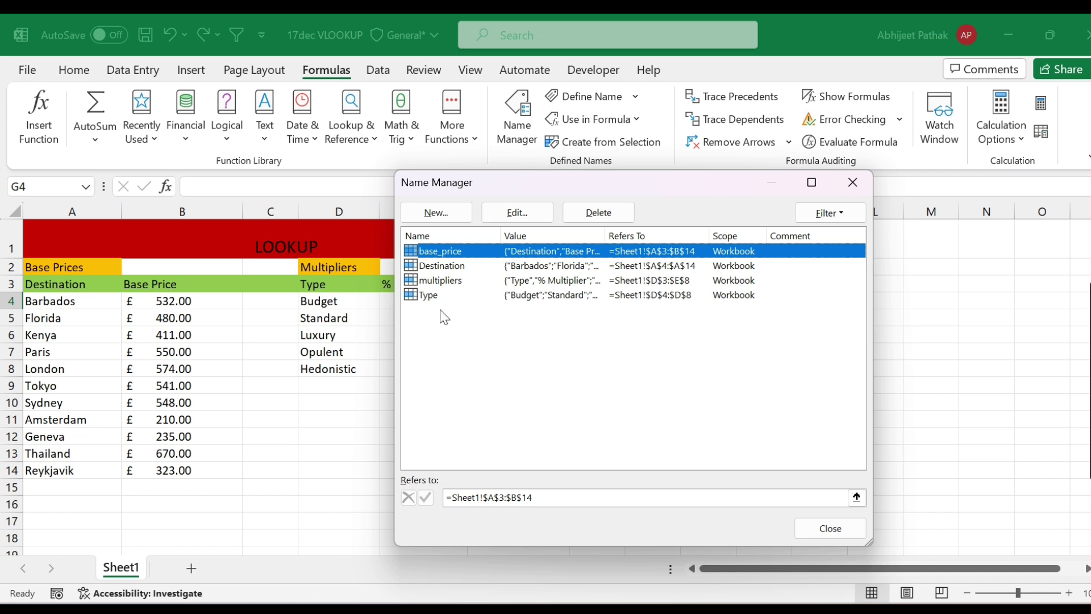
click(835, 535)
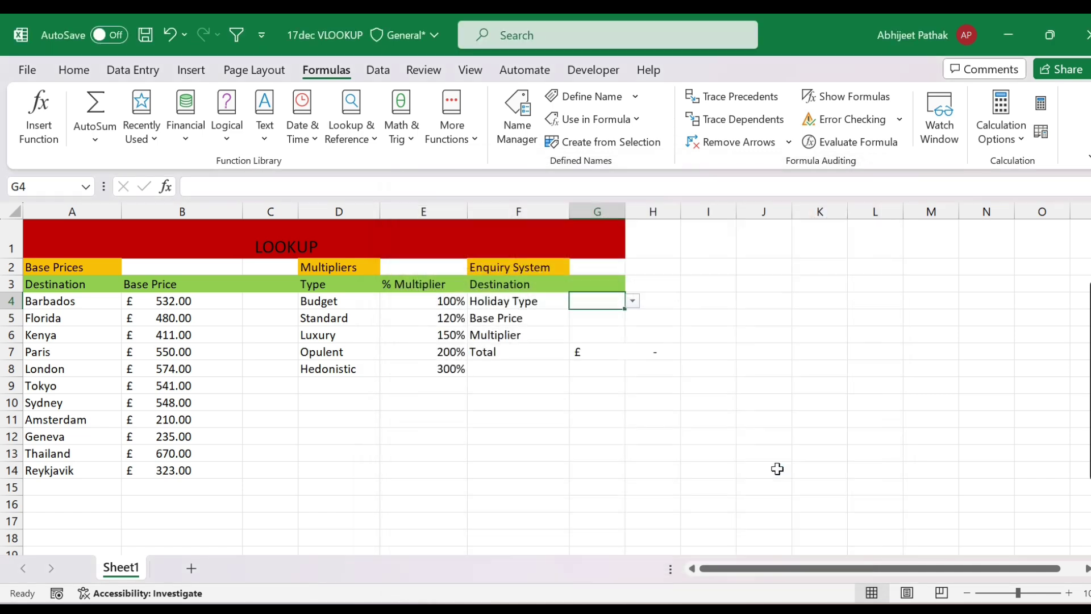
- Enter =type in I6 to test the holiday-type spill, then clear it
click(726, 333)
text(=type)
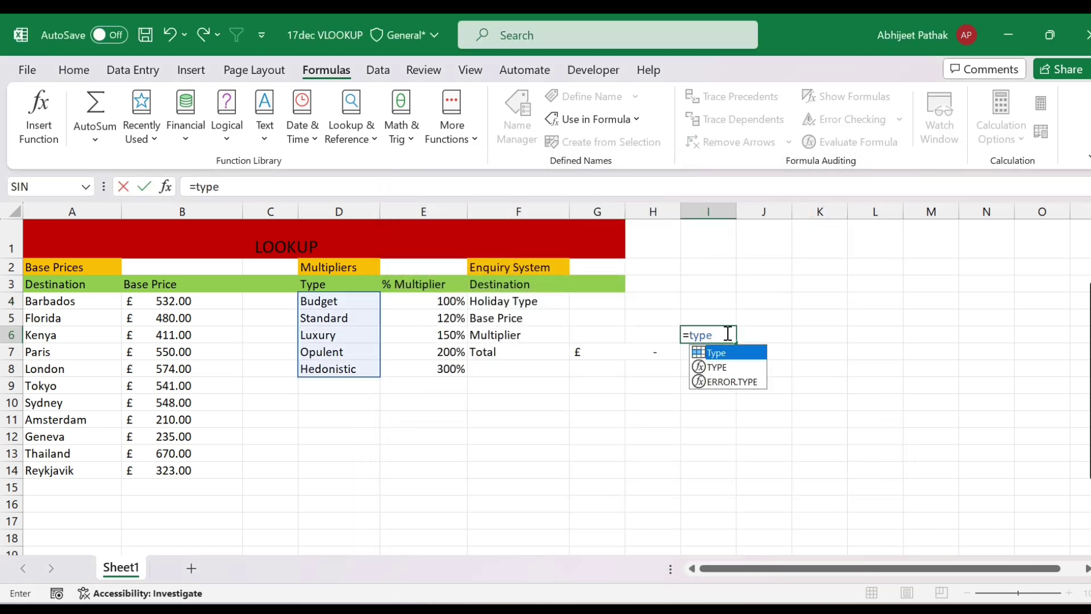
key(Tab)
key(Return)
click(727, 333)
key(Delete)
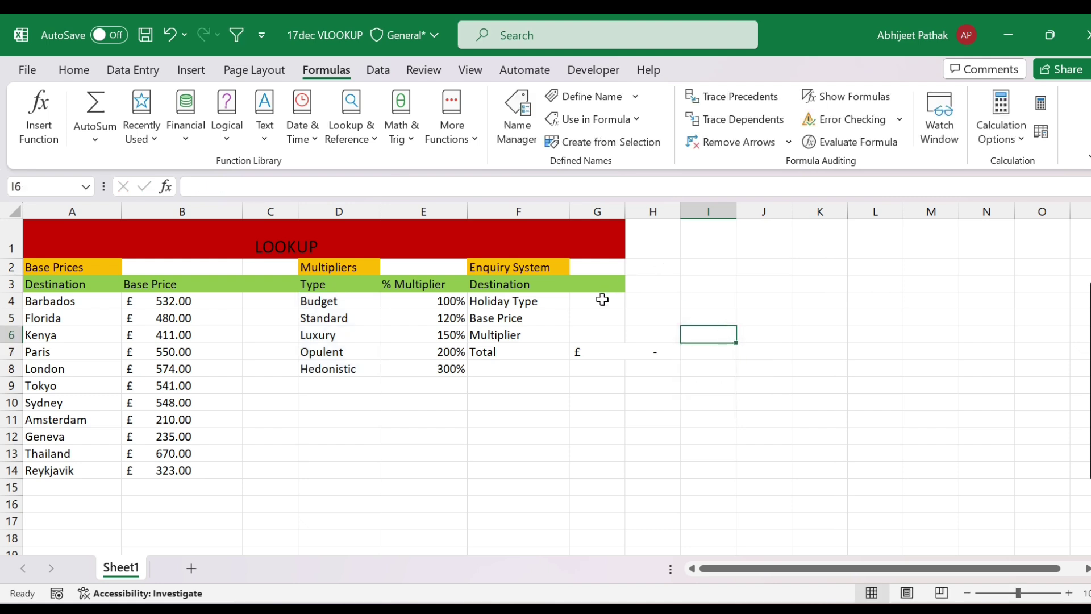
click(603, 300)
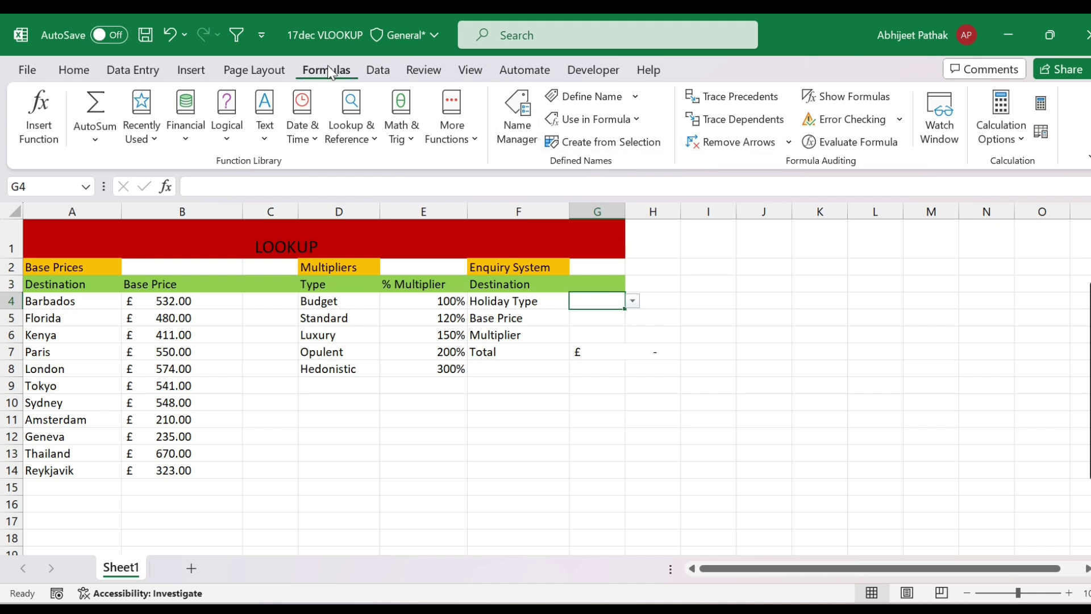
- Correct G4's validation list source to =type and check its holiday type list
click(376, 69)
click(748, 142)
click(758, 165)
click(522, 392)
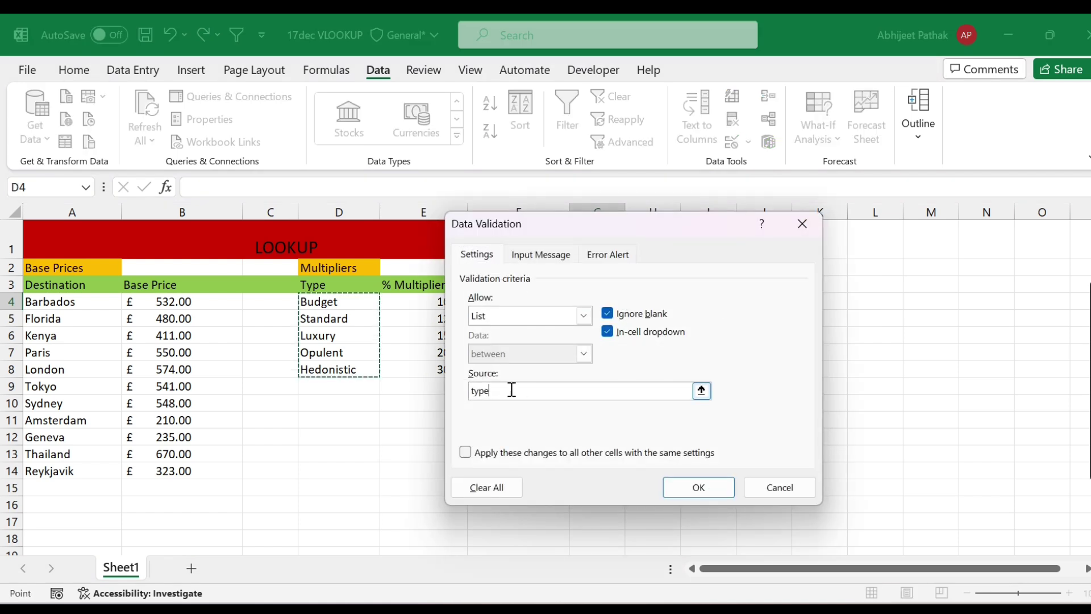
key(Tab)
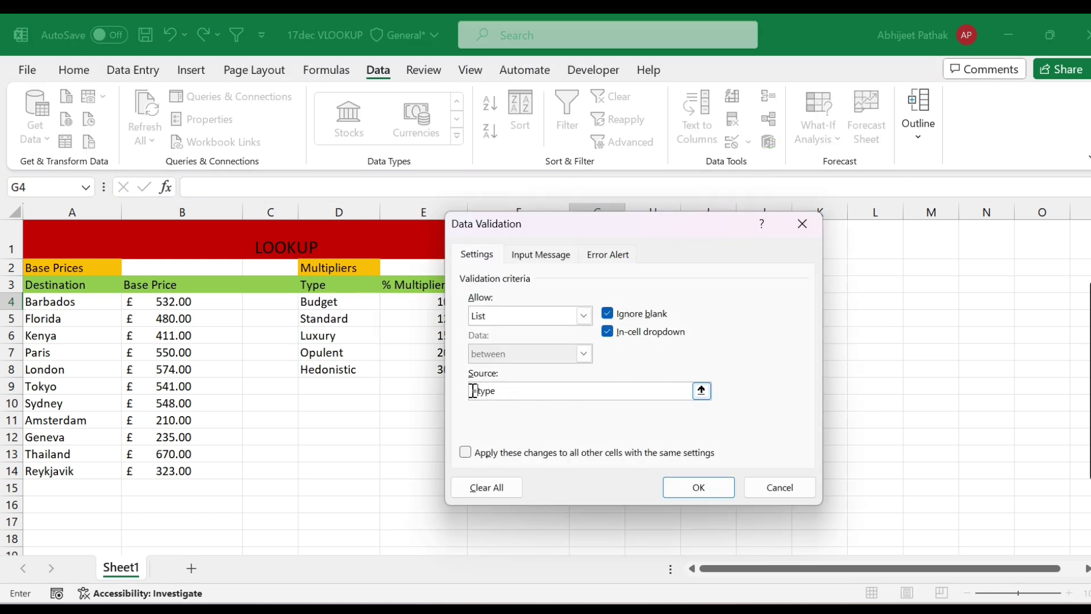
click(698, 487)
click(633, 301)
click(632, 301)
- Pick Florida as the destination in G3 and bring up G4's holiday type choices
click(613, 285)
click(632, 284)
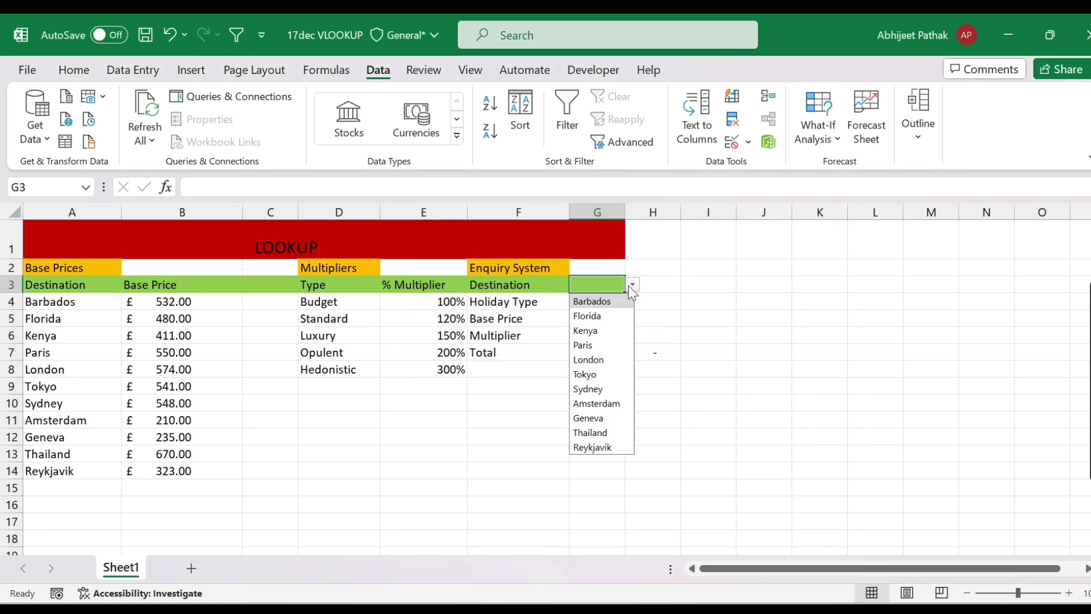
click(604, 321)
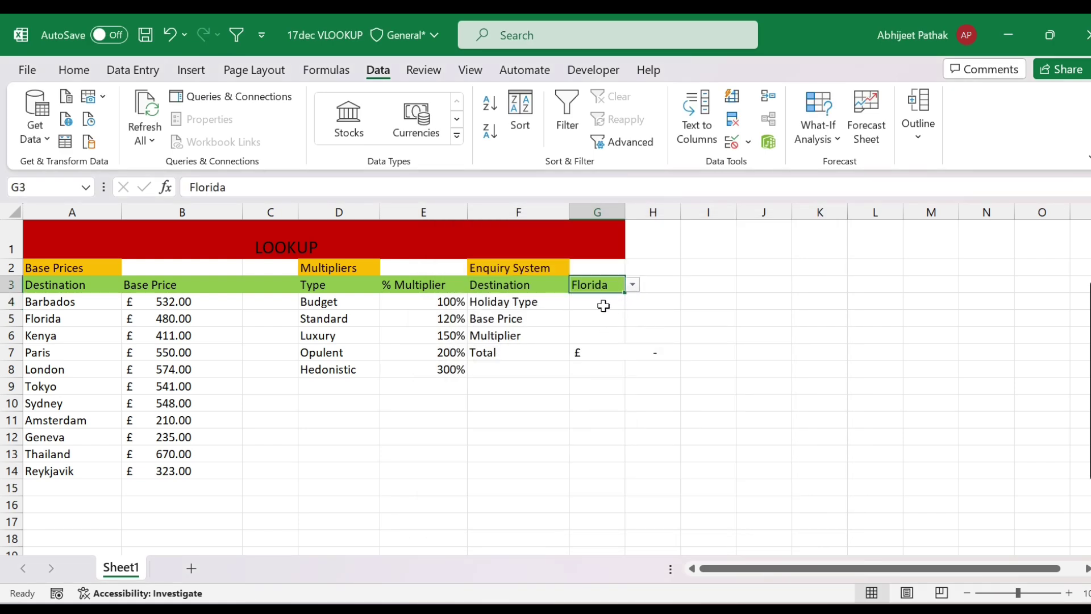
click(604, 306)
click(632, 302)
- Choose Luxury in G4, enter =VLOOKUP(G3,base_price,2,0) in G5, and widen column G
click(603, 347)
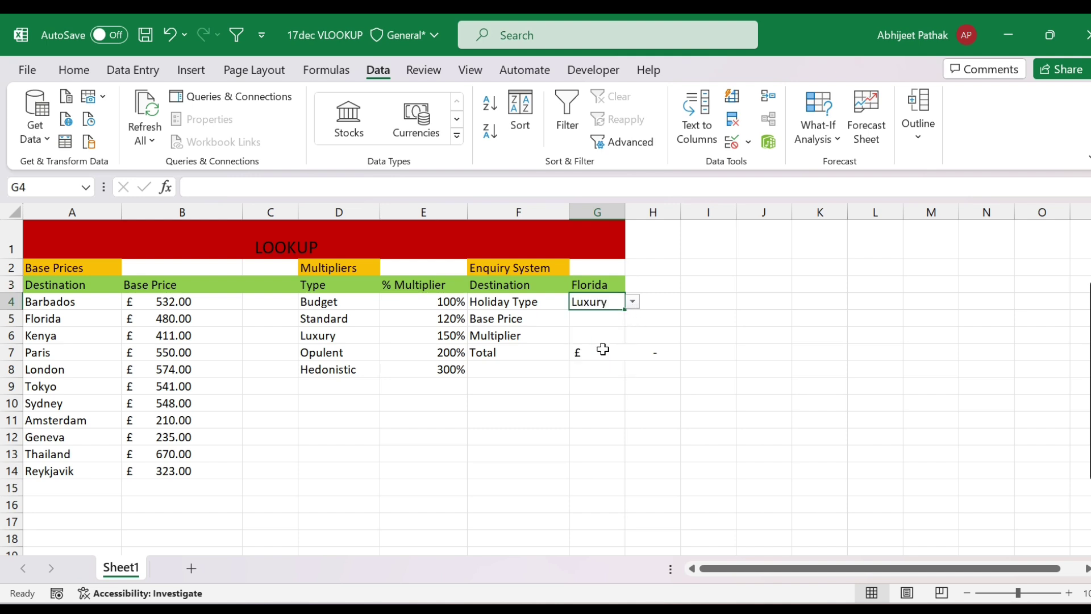
click(598, 322)
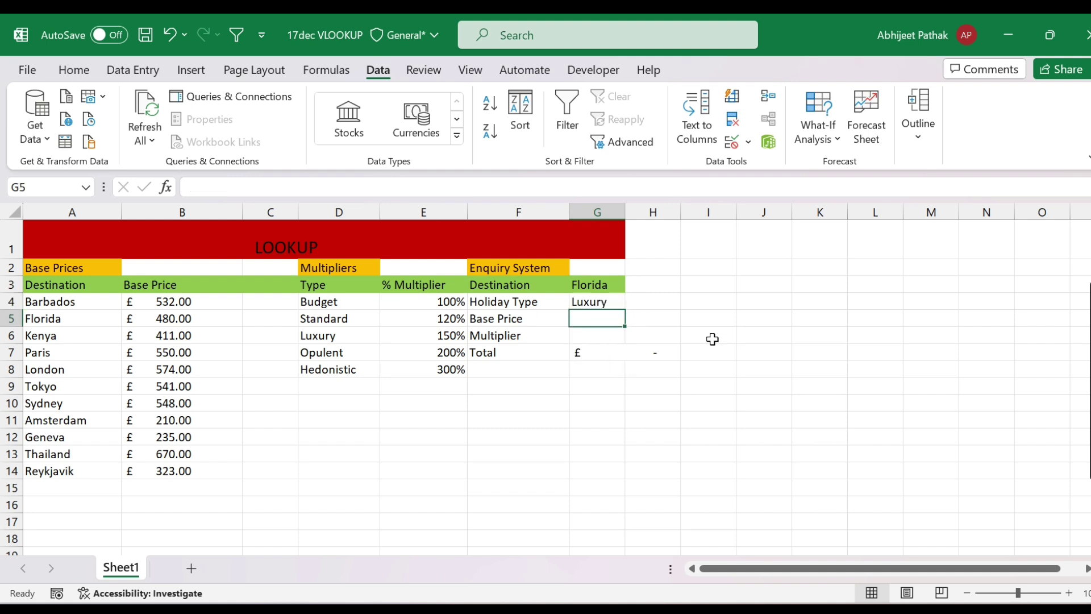
text(=VLOOKUP()
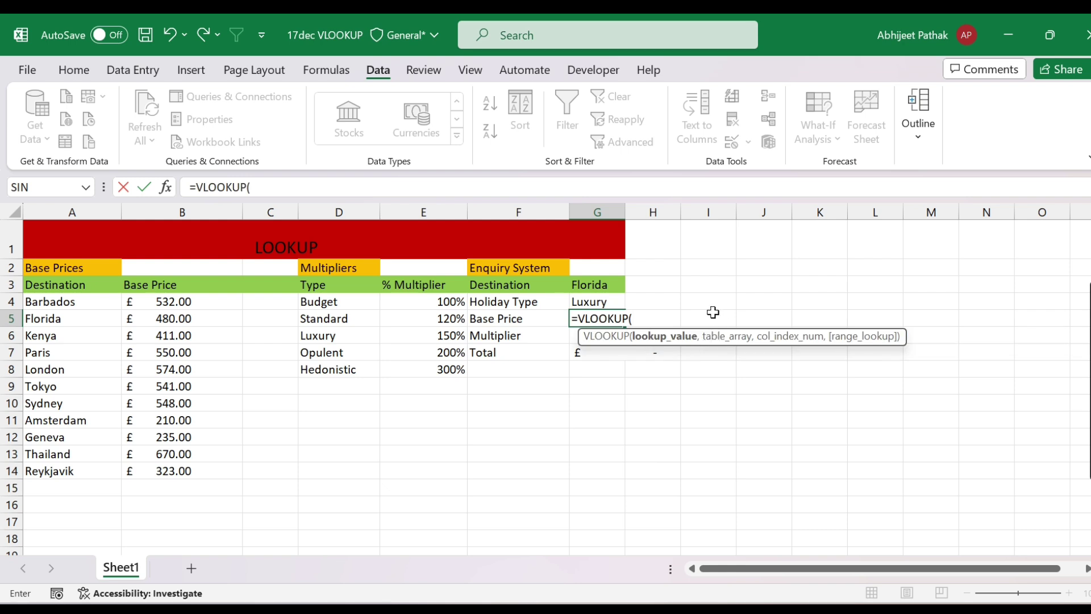
click(604, 290)
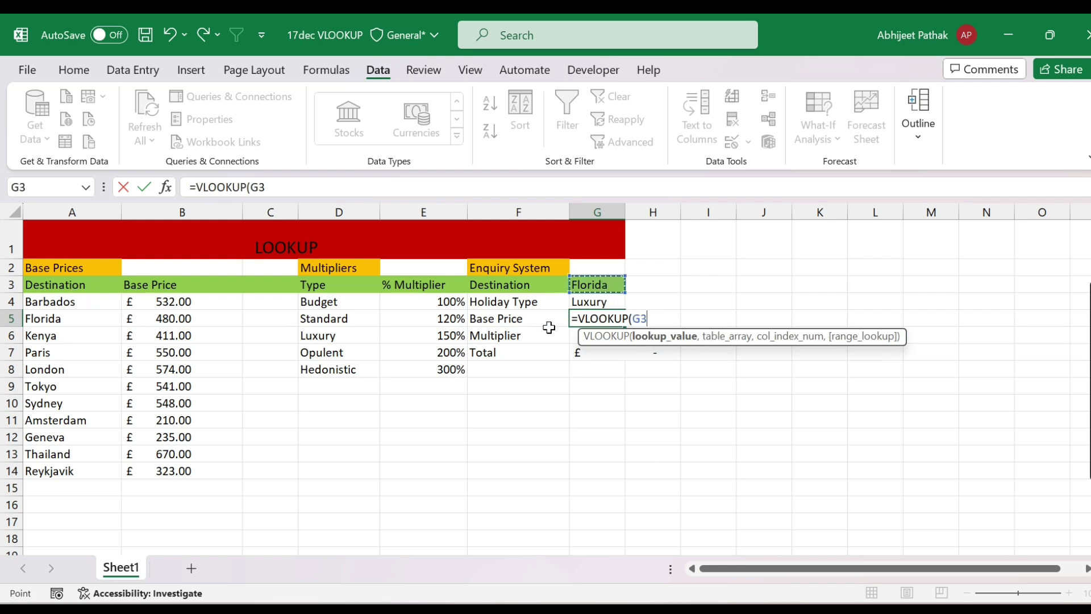
text(,)
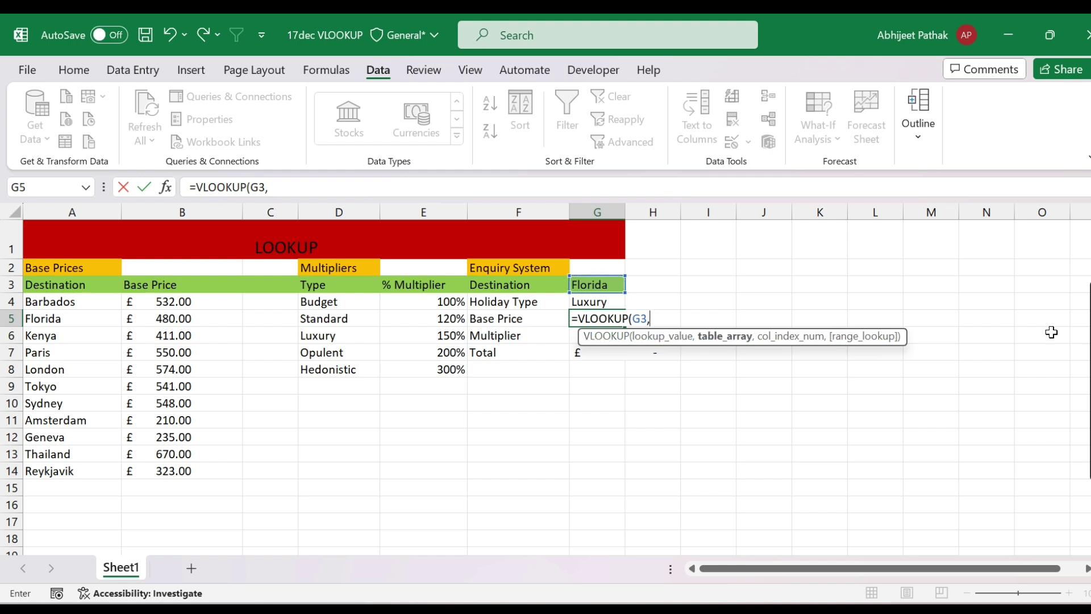
text(bas)
key(Down)
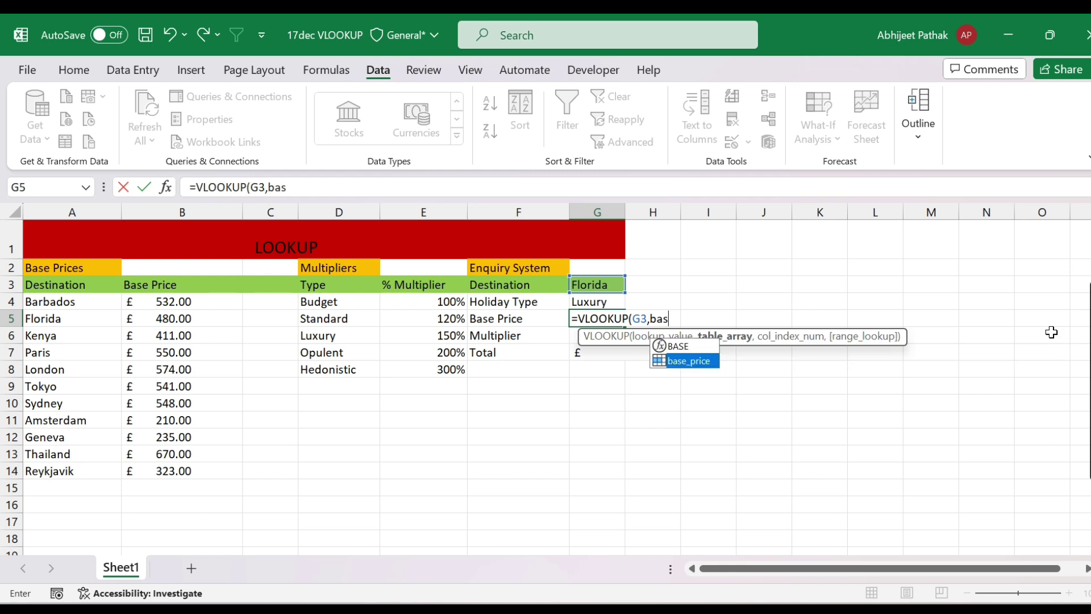
key(Tab)
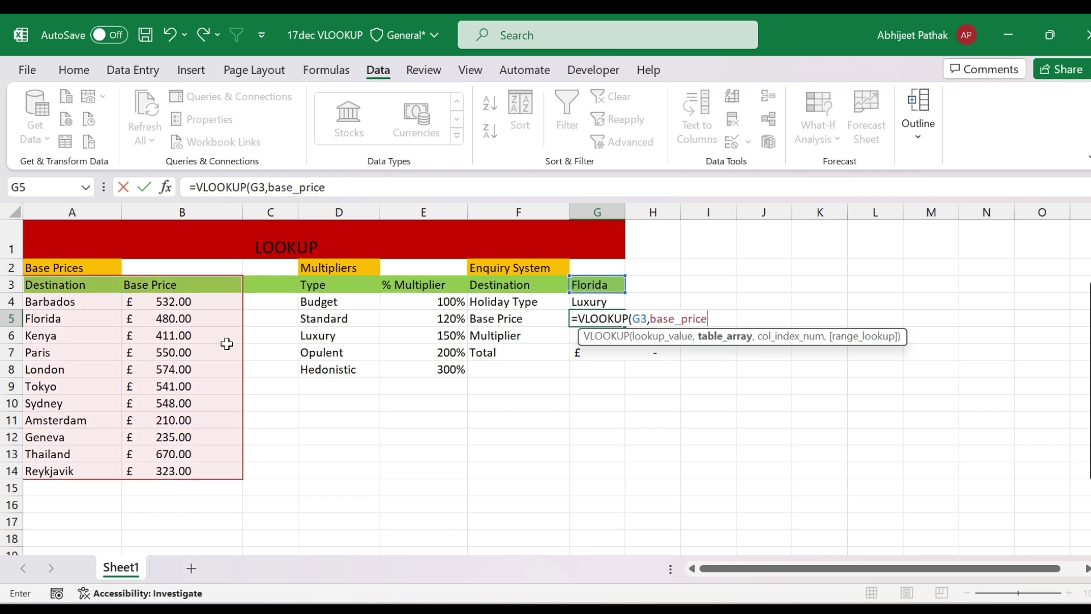
text(,2)
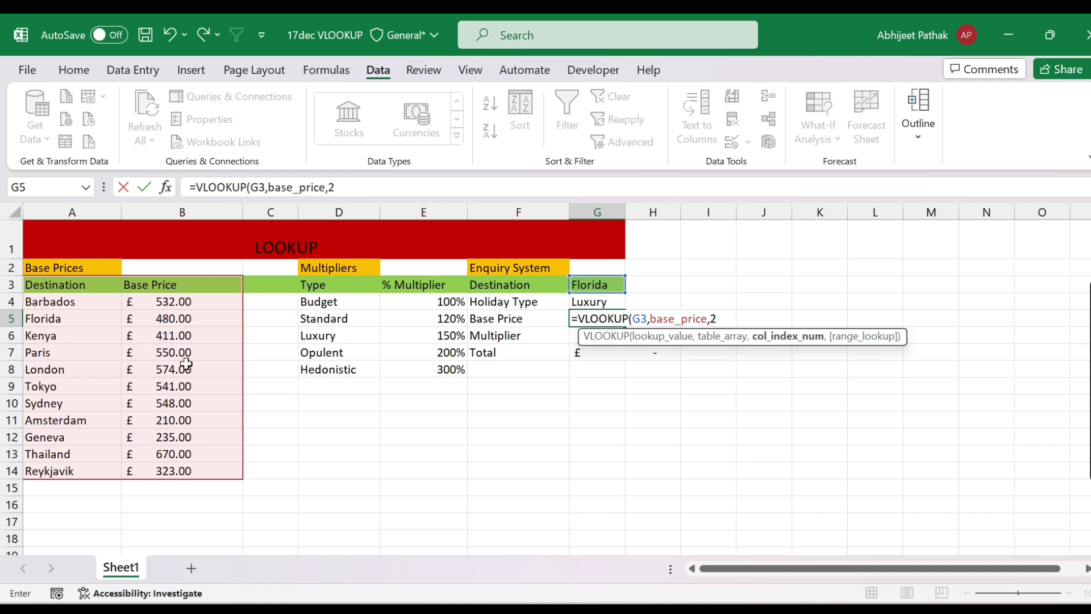
text(,0)
key(ctrl+Return)
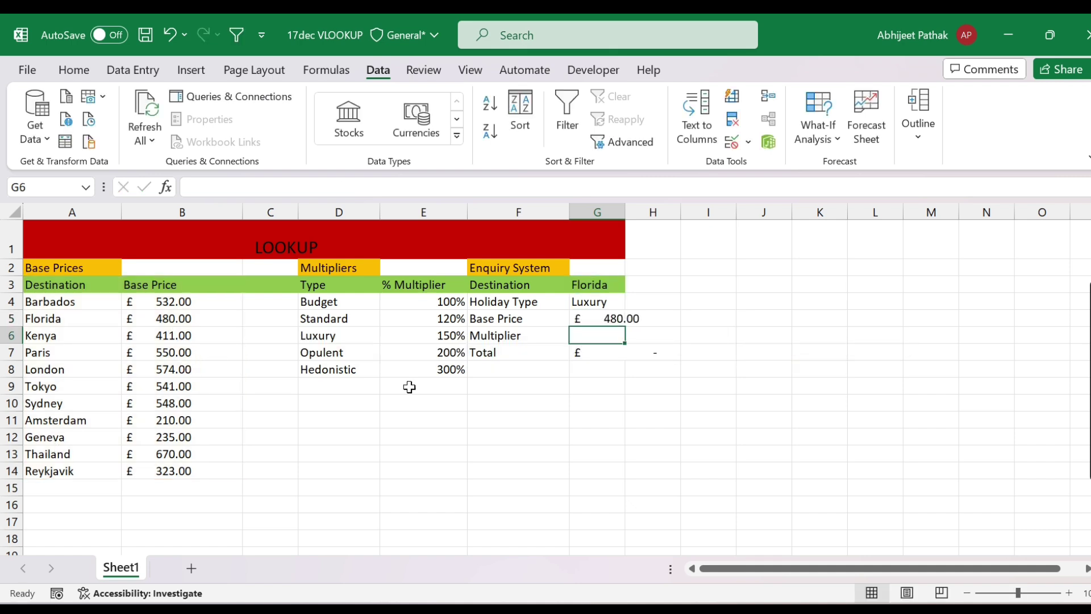
drag(618, 218, 670, 218)
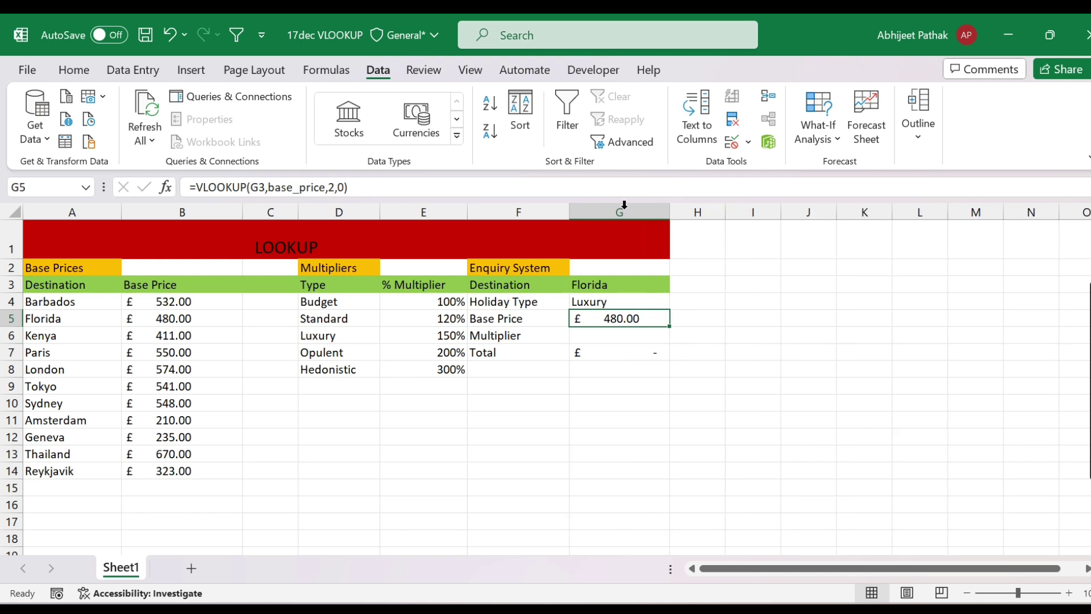
- Enter =VLOOKUP(G4,multipliers,2,0) in G6 and format it as a percentage (150%)
click(591, 338)
text(=vl)
key(Tab)
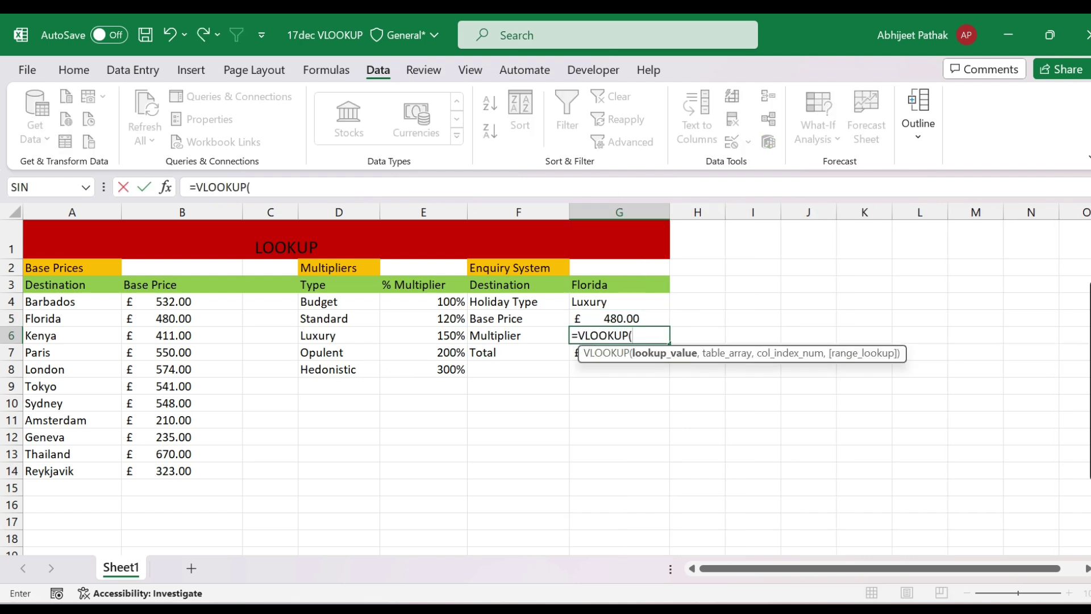
click(611, 306)
text(,)
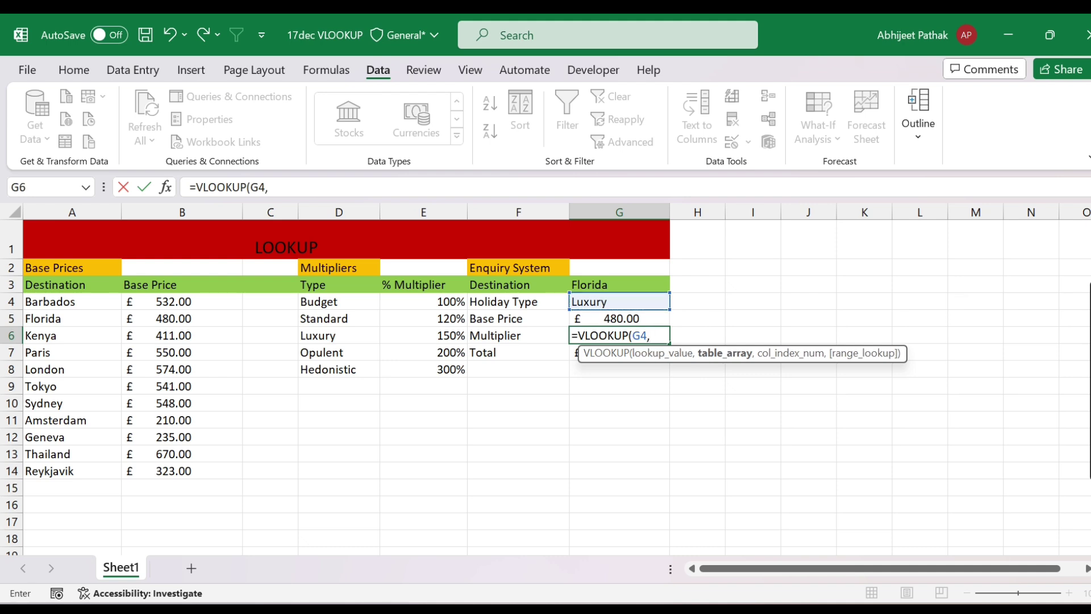
text(mul)
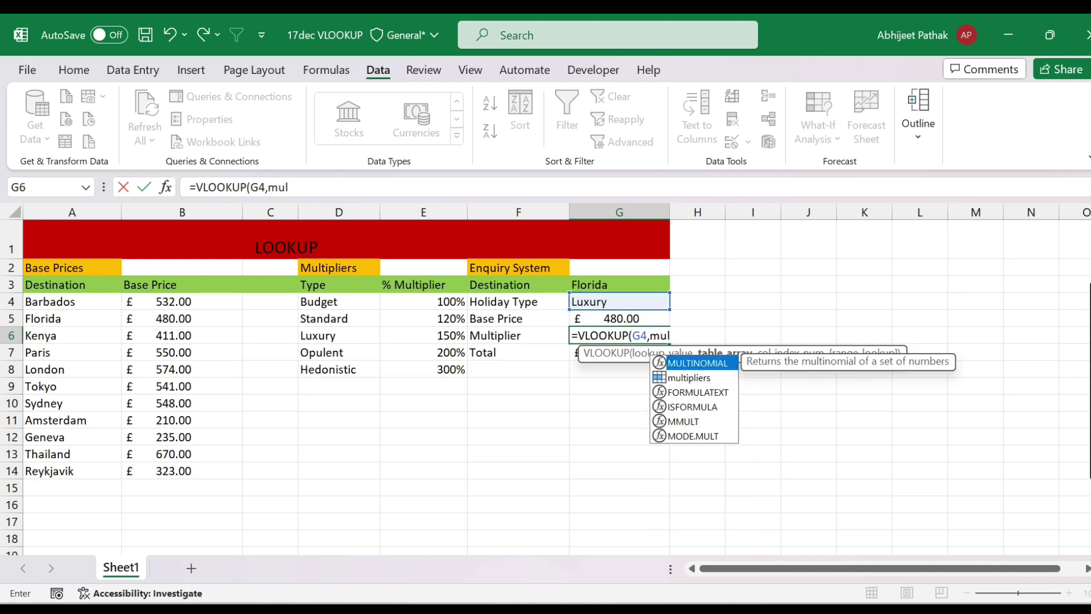
key(Down)
key(Tab)
text(,)
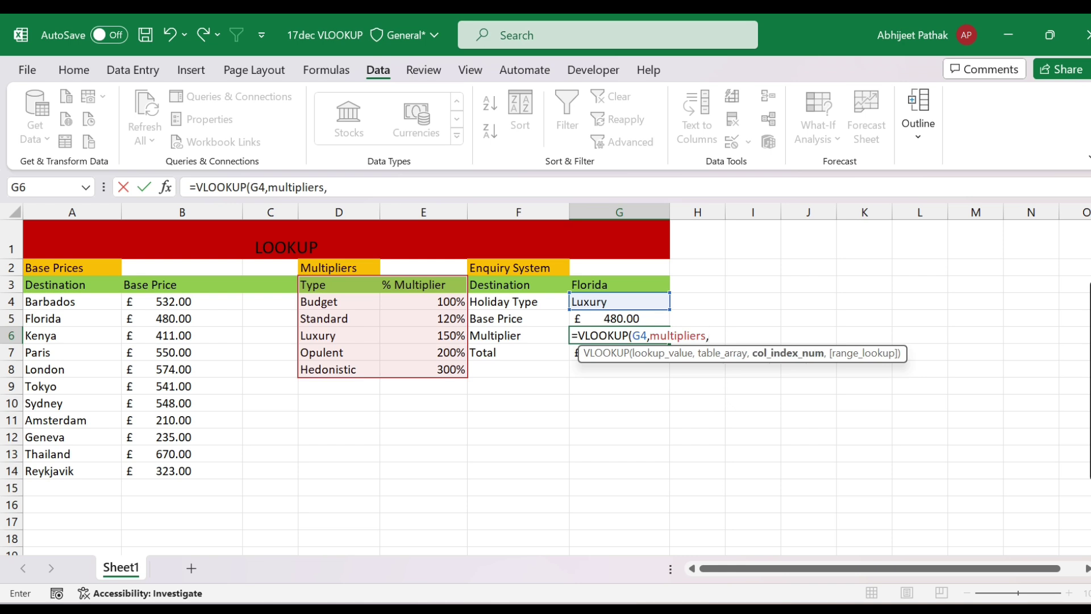
text(2,0))
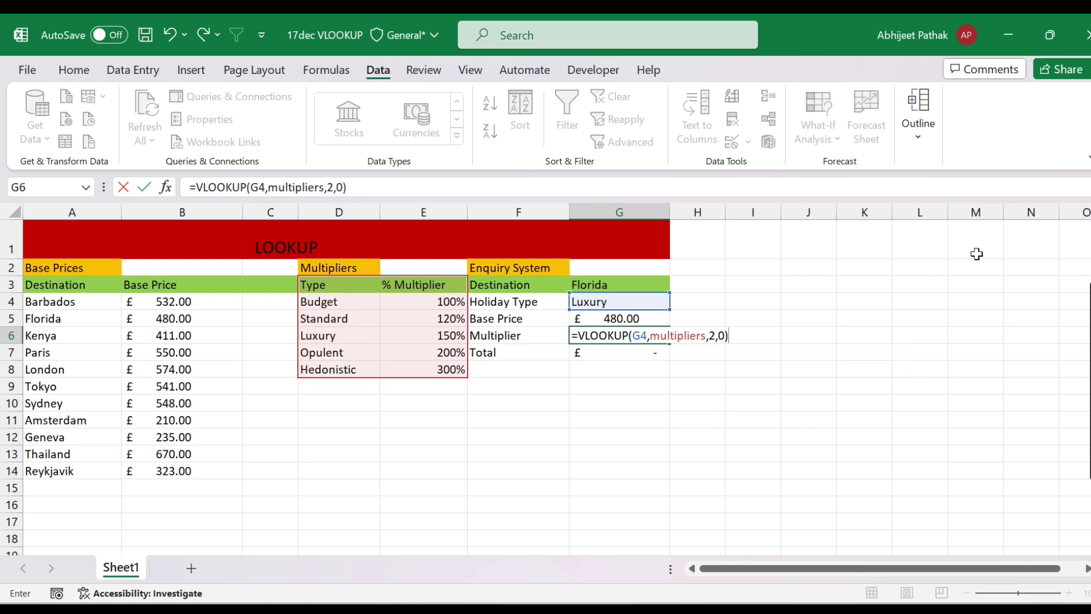
key(Return)
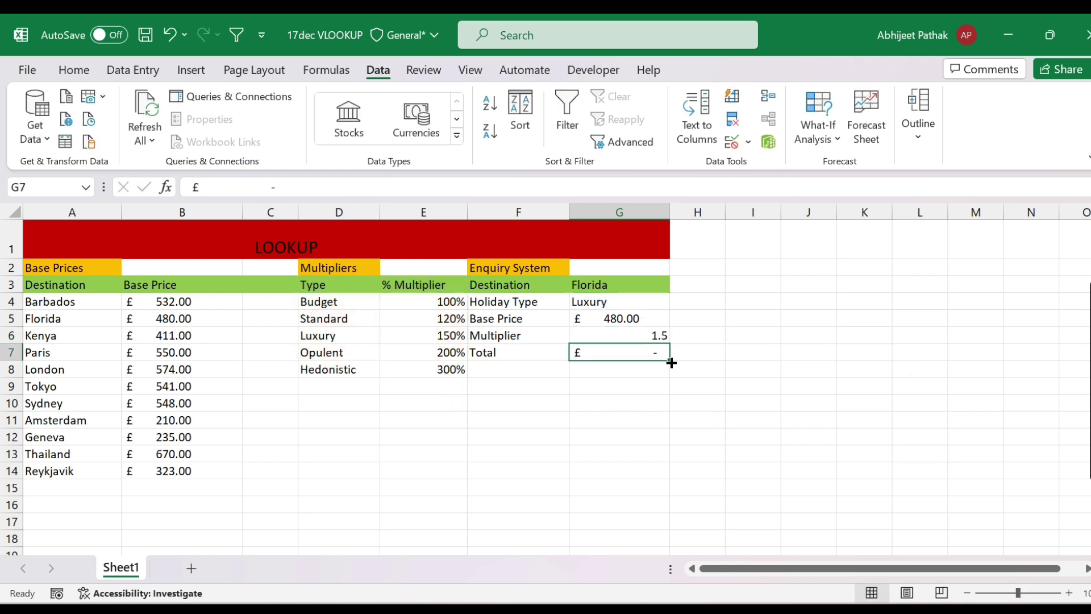
click(648, 335)
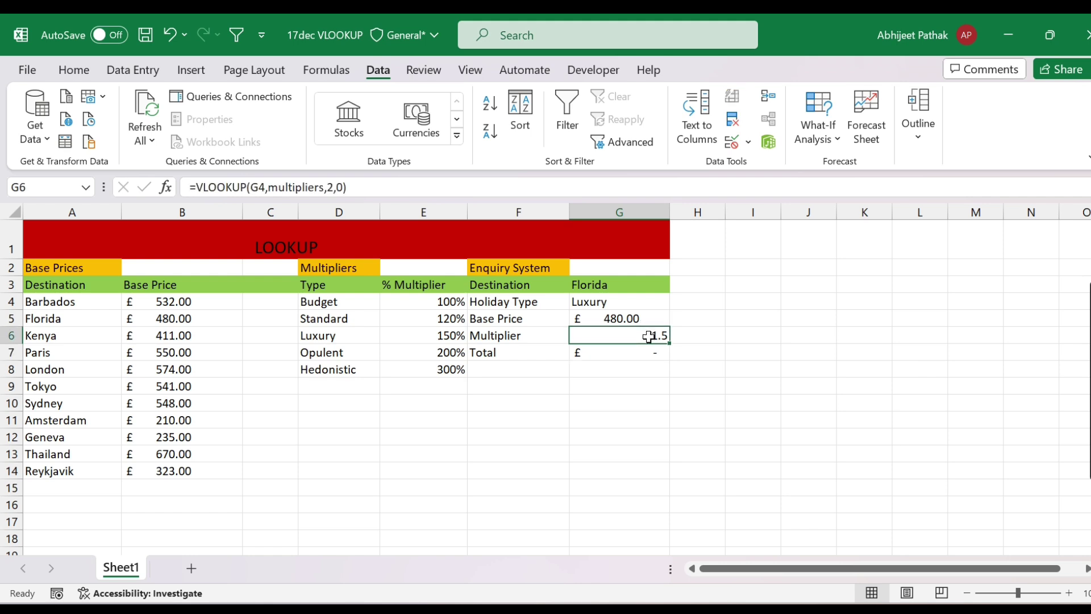
click(90, 69)
click(524, 119)
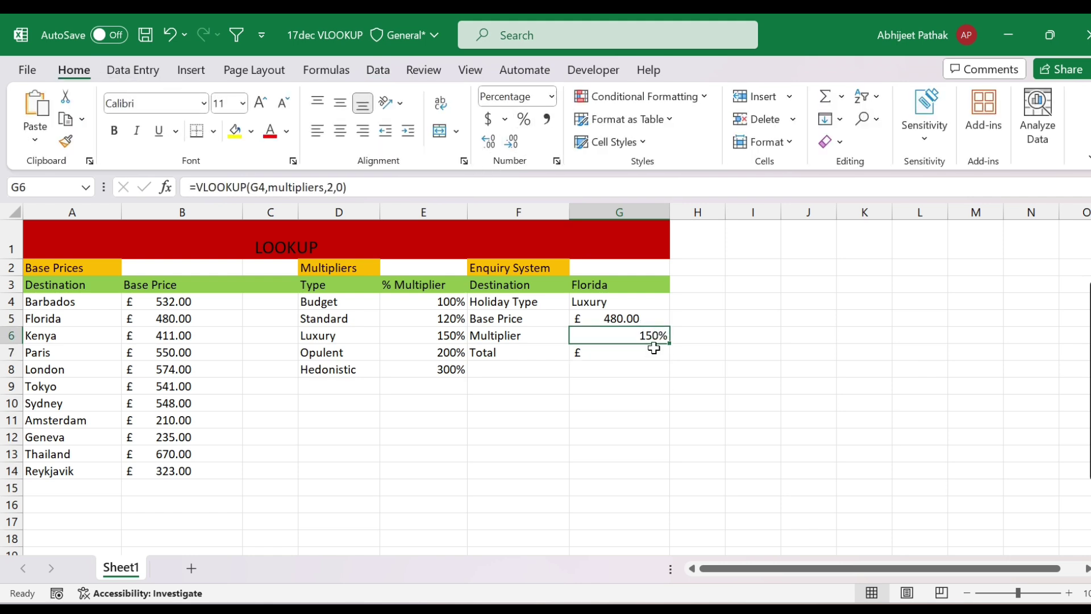
- Start the total formula =G5* in G7 and begin cleaning the Barbados price in B4
click(621, 353)
text(=)
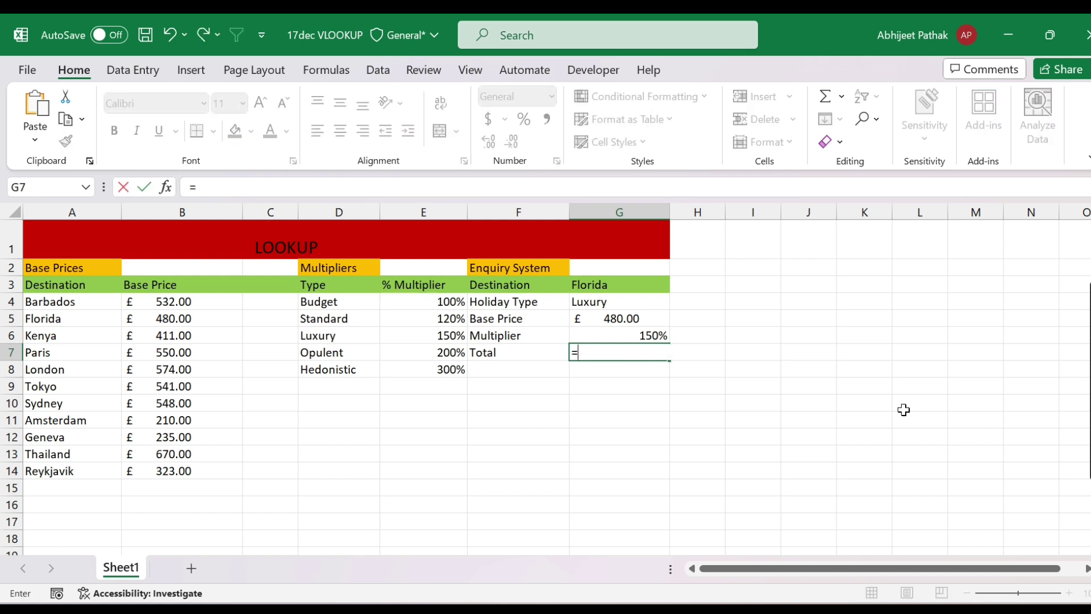
key(Up)
key(Up)
text(*)
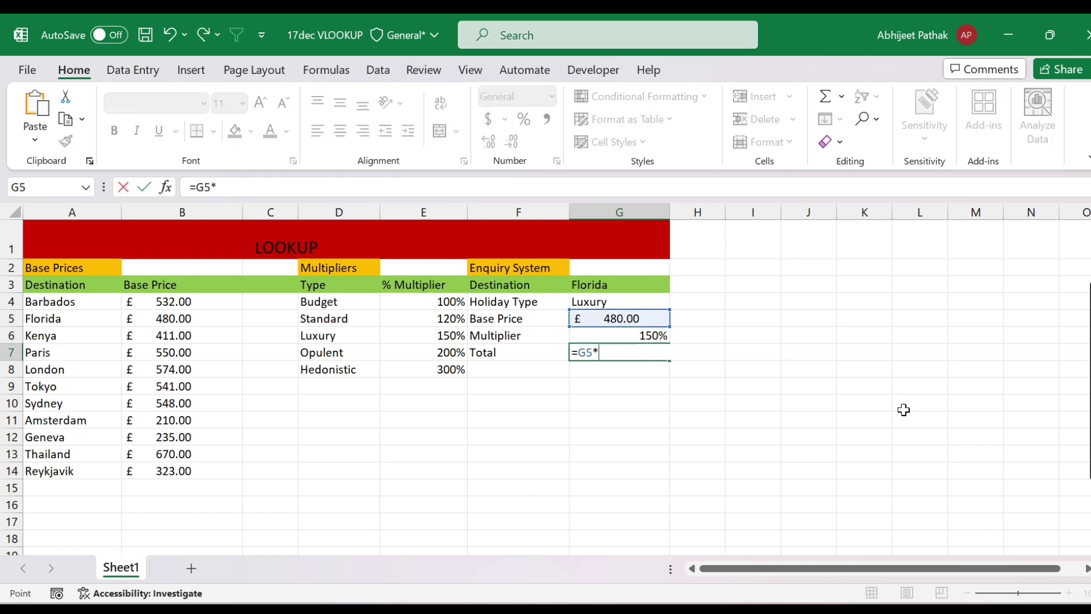
key(BackSpace)
key(BackSpace)
key(BackSpace)
key(BackSpace)
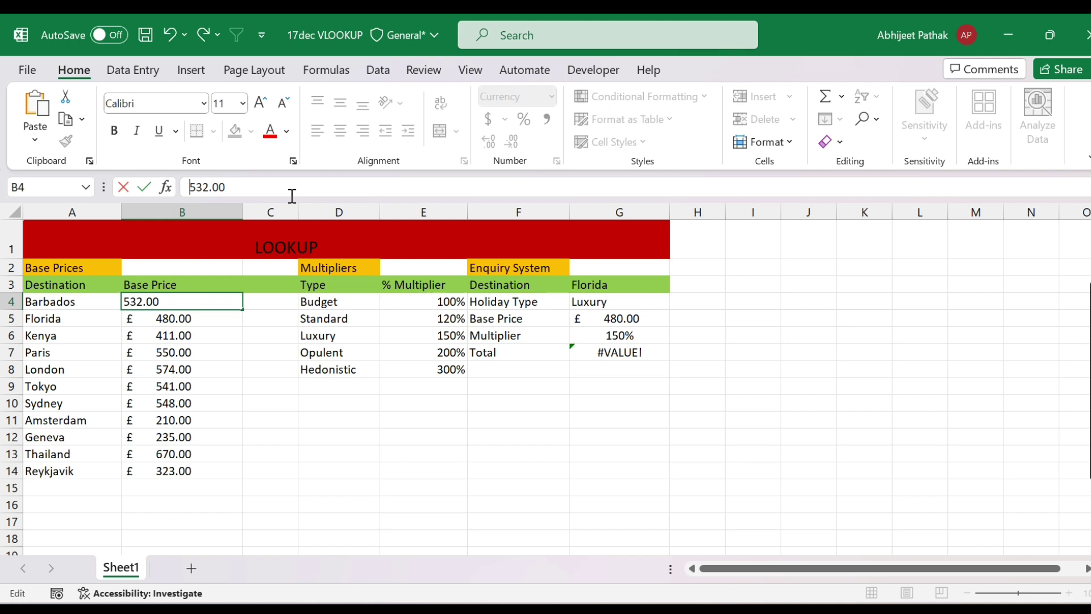
click(195, 366)
- Strip the £ sign and spaces from the Florida (B5) and Kenya (B6) prices
click(178, 316)
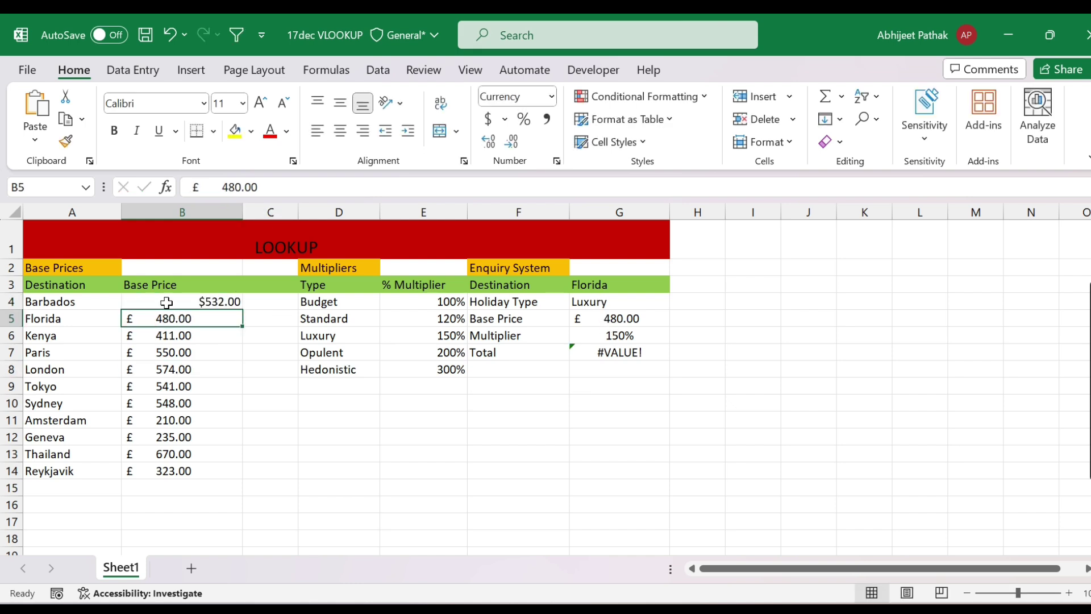
click(221, 187)
key(BackSpace)
key(BackSpace)
key(BackSpace)
key(BackSpace)
key(BackSpace)
key(BackSpace)
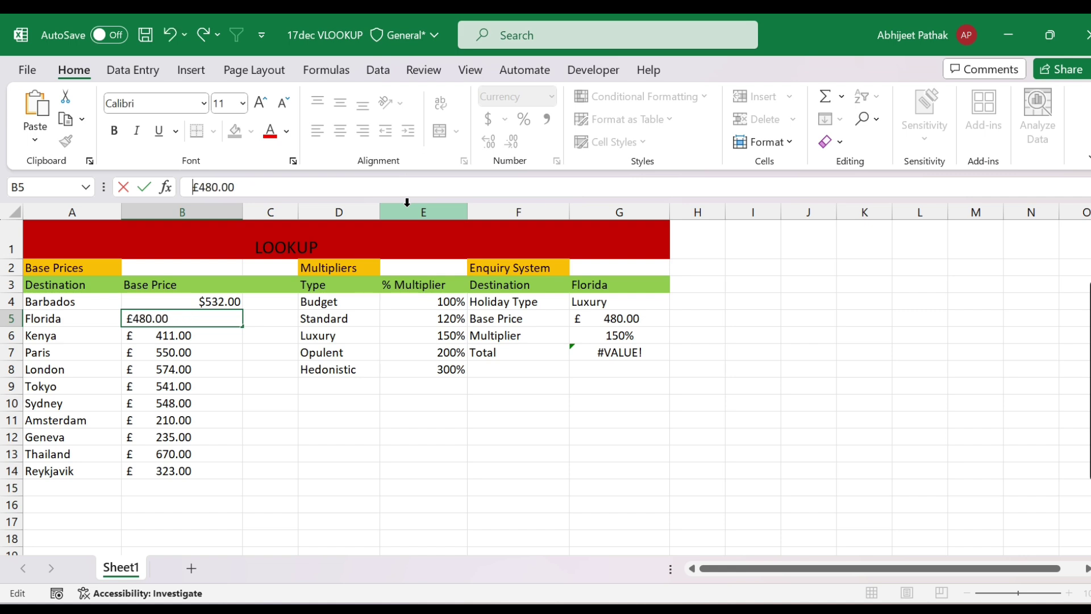
key(Return)
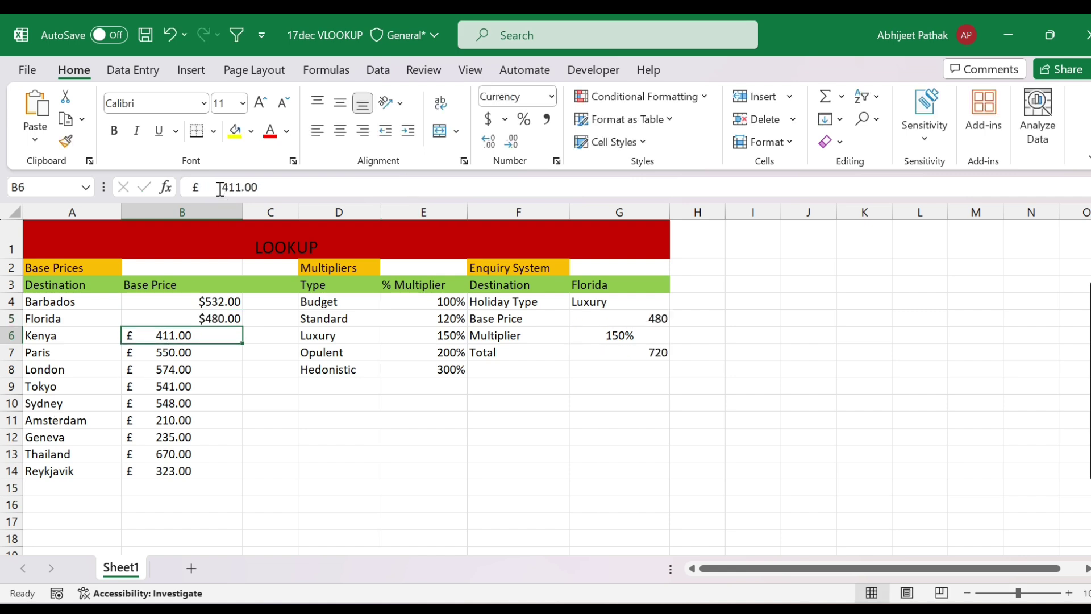
click(221, 187)
key(BackSpace)
key(BackSpace)
key(BackSpace)
key(BackSpace)
key(BackSpace)
key(BackSpace)
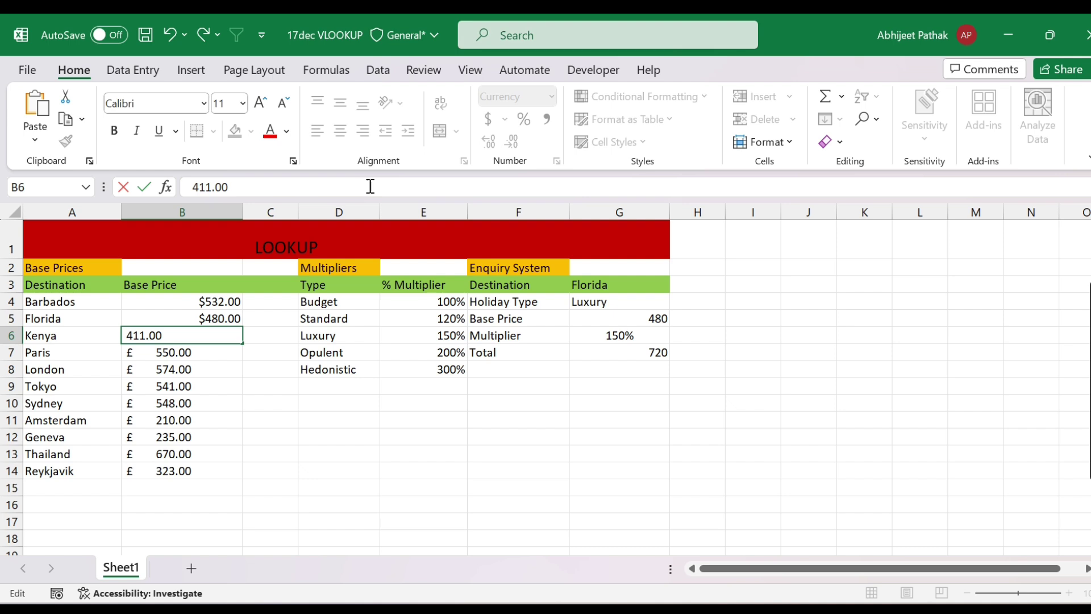
key(BackSpace)
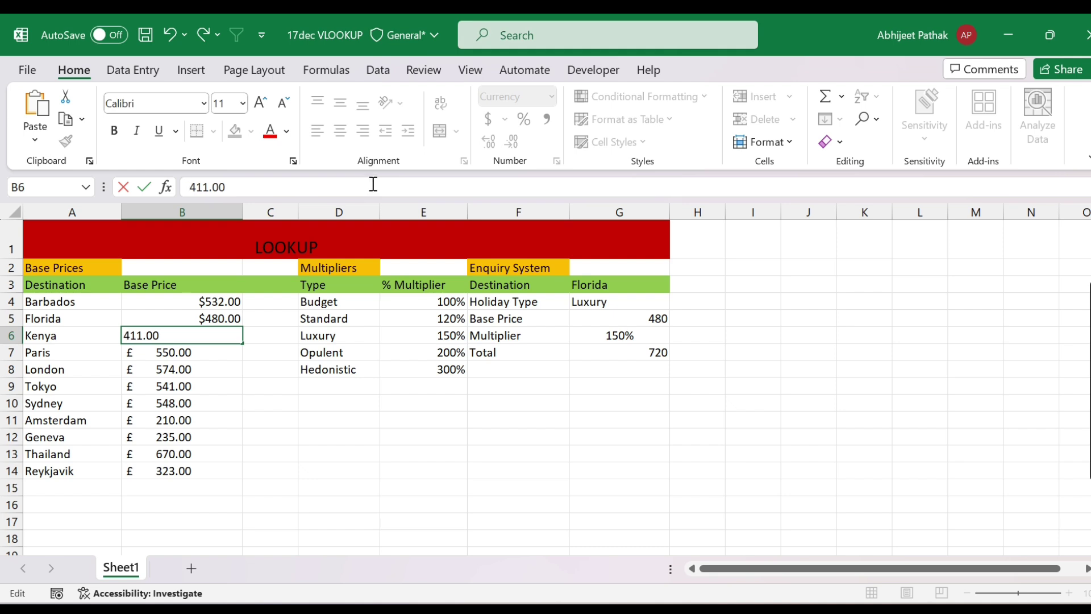
key(Return)
drag(208, 304, 205, 336)
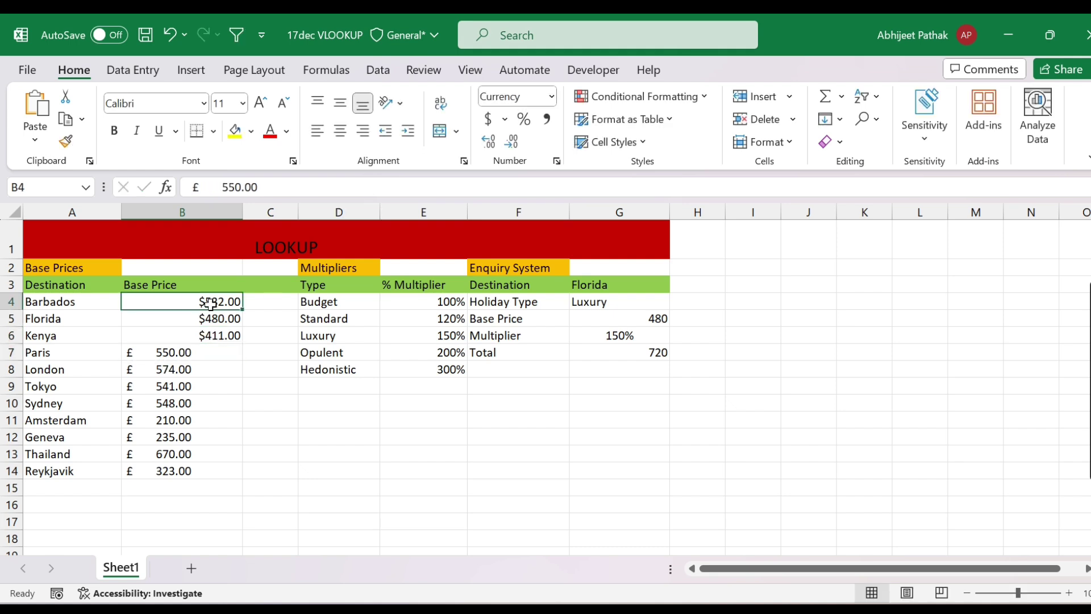
- Remove the £ prefix from the Paris price in B7 and edit the London price in B8
click(173, 356)
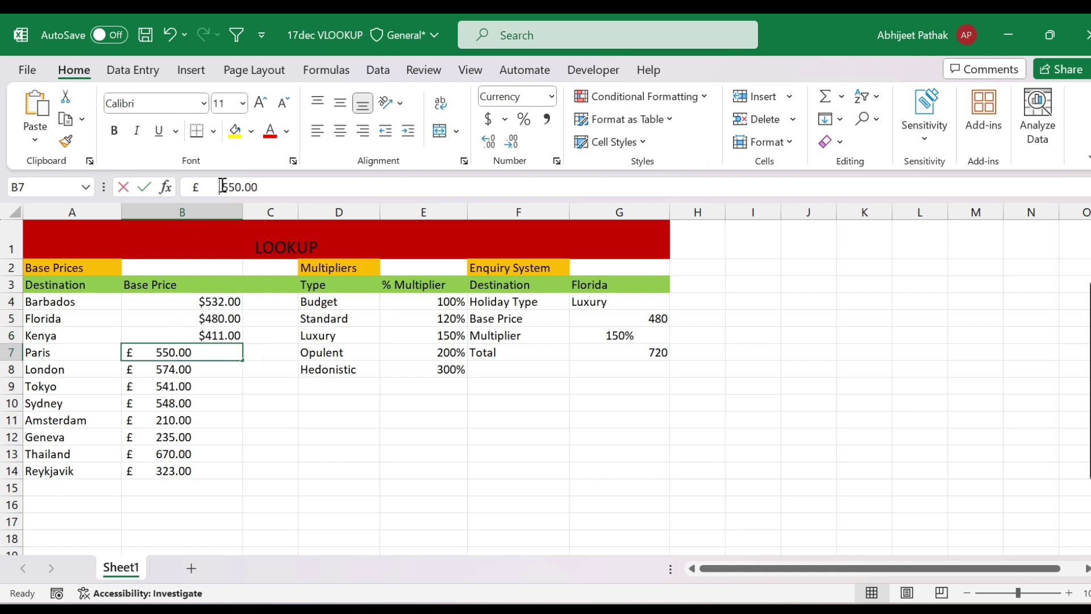
click(221, 187)
key(BackSpace)
key(BackSpace)
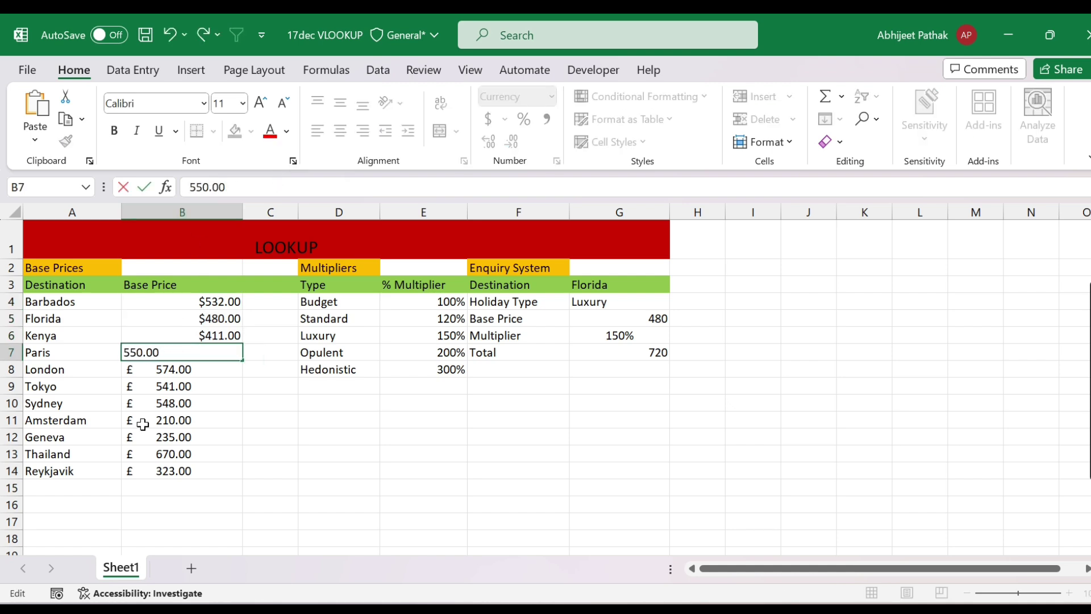
click(175, 405)
click(159, 371)
click(217, 187)
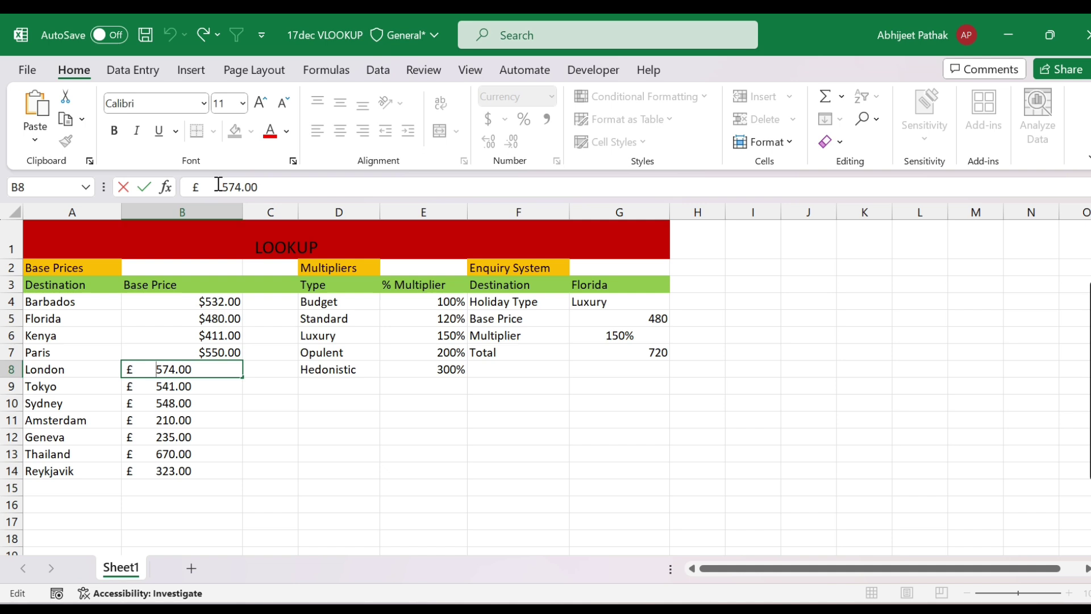
click(645, 284)
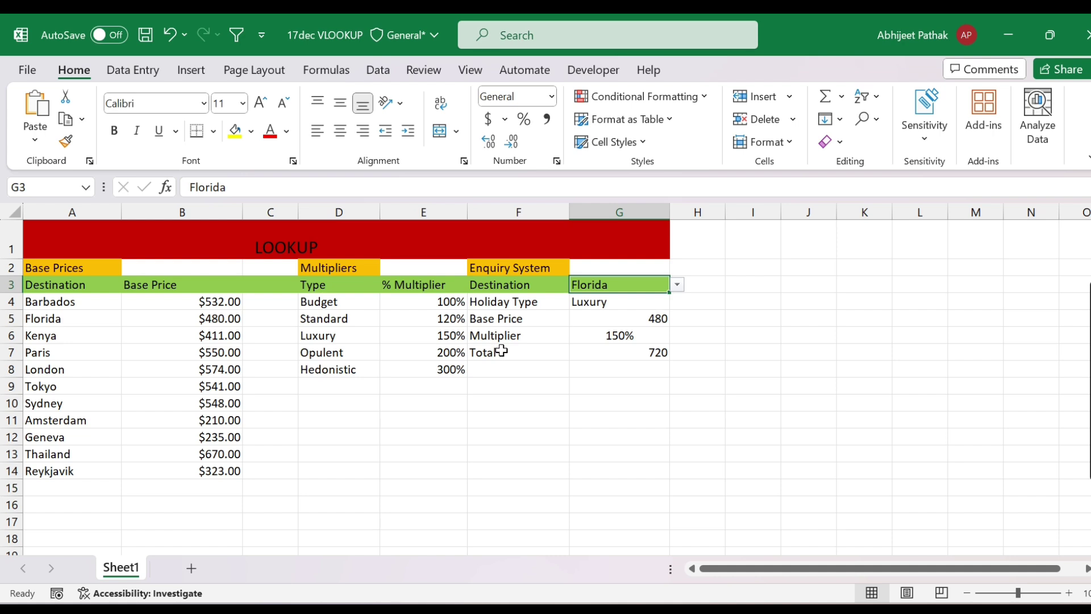
- Choose London in G3 and Opulent in G4, then check G7's =G5*G6 total of 1148
click(677, 285)
click(617, 361)
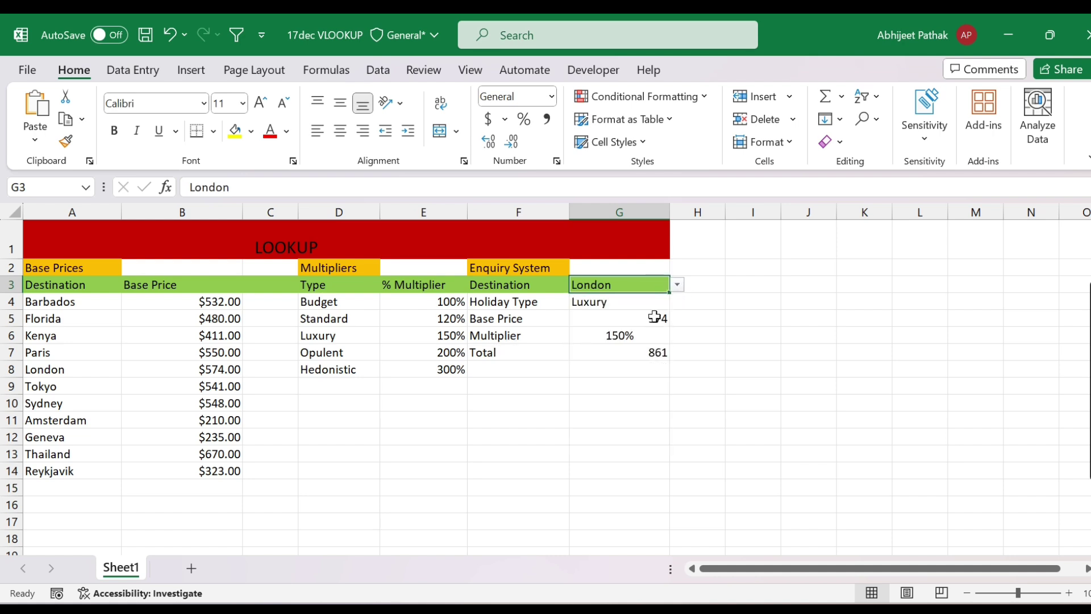
click(647, 301)
click(677, 301)
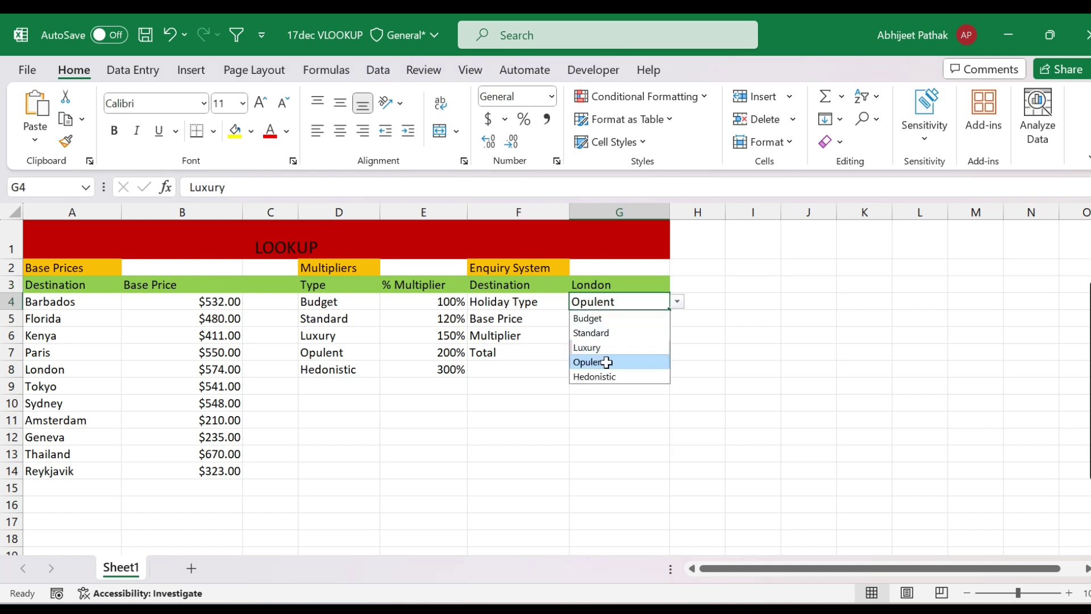
click(607, 362)
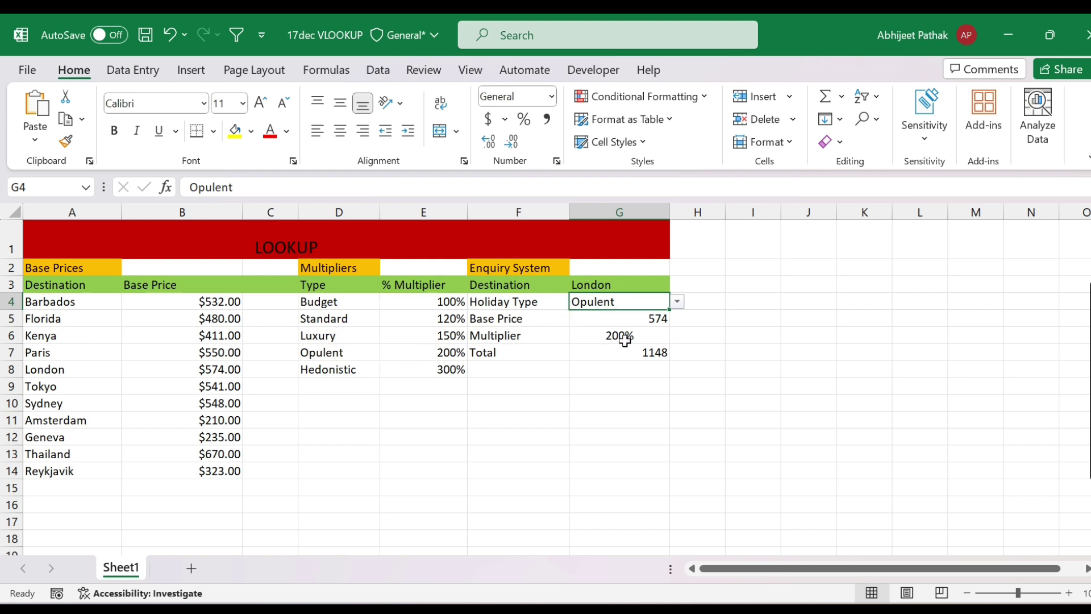
click(638, 355)
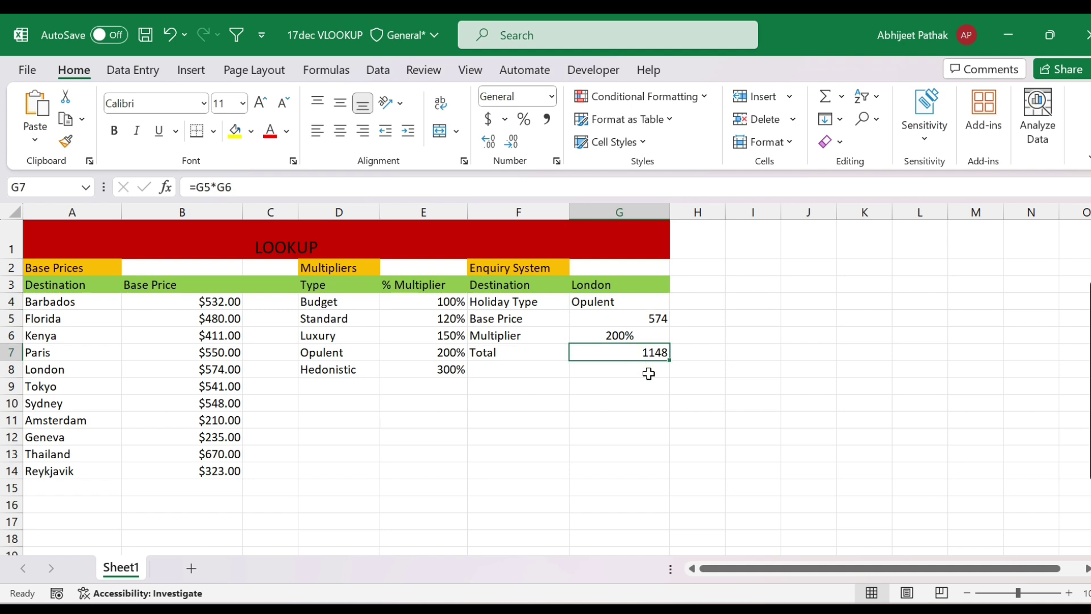